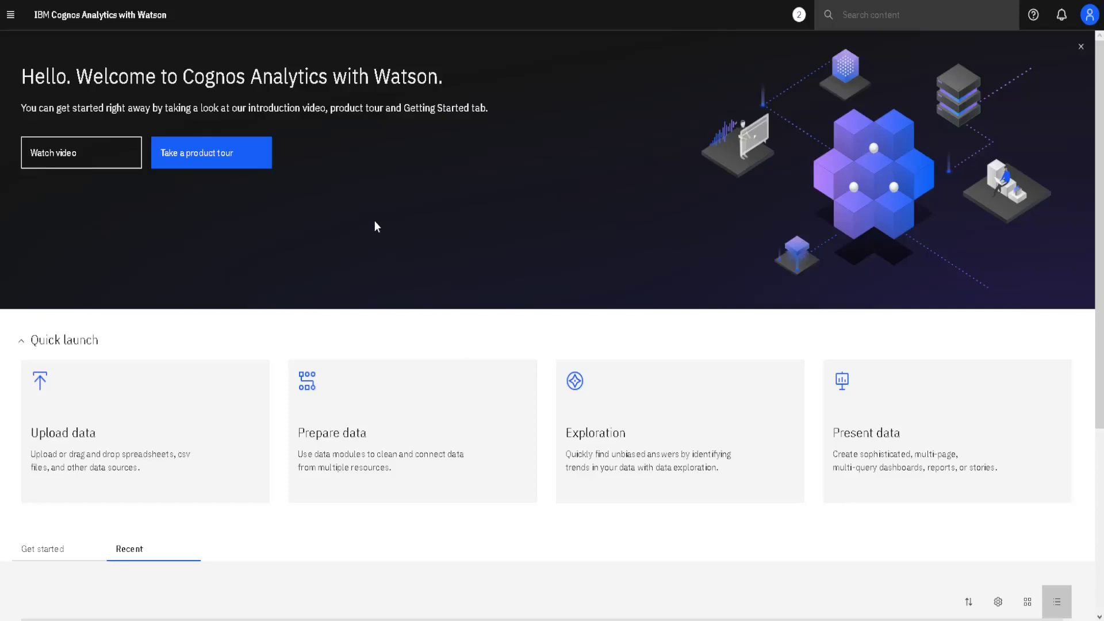
Create a new report from New > Report using the Blank template.
left_click(11, 15)
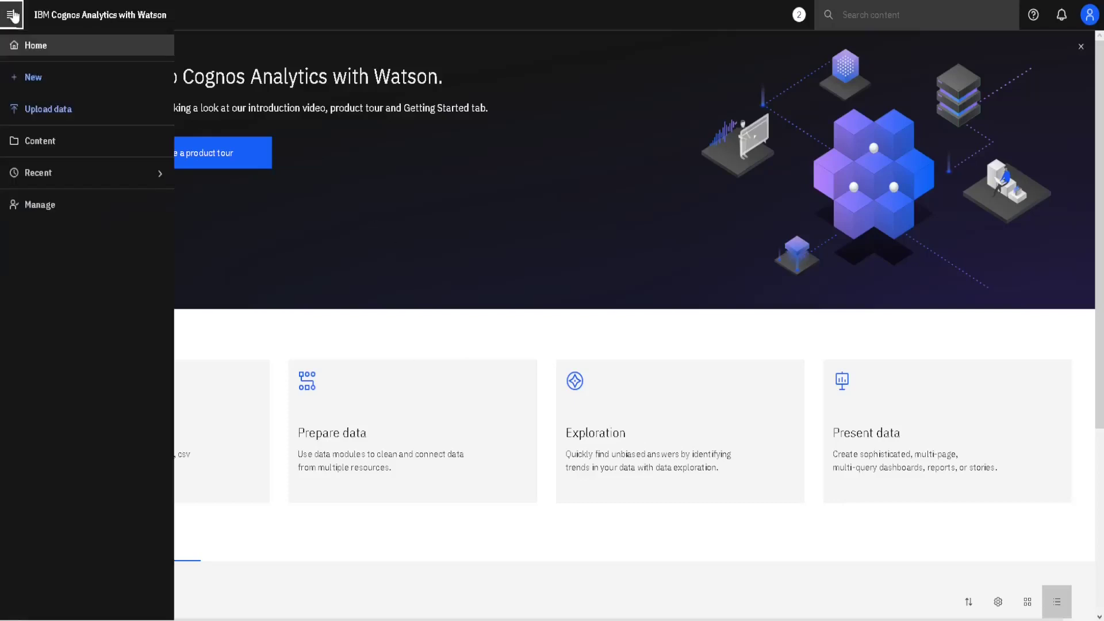
left_click(58, 81)
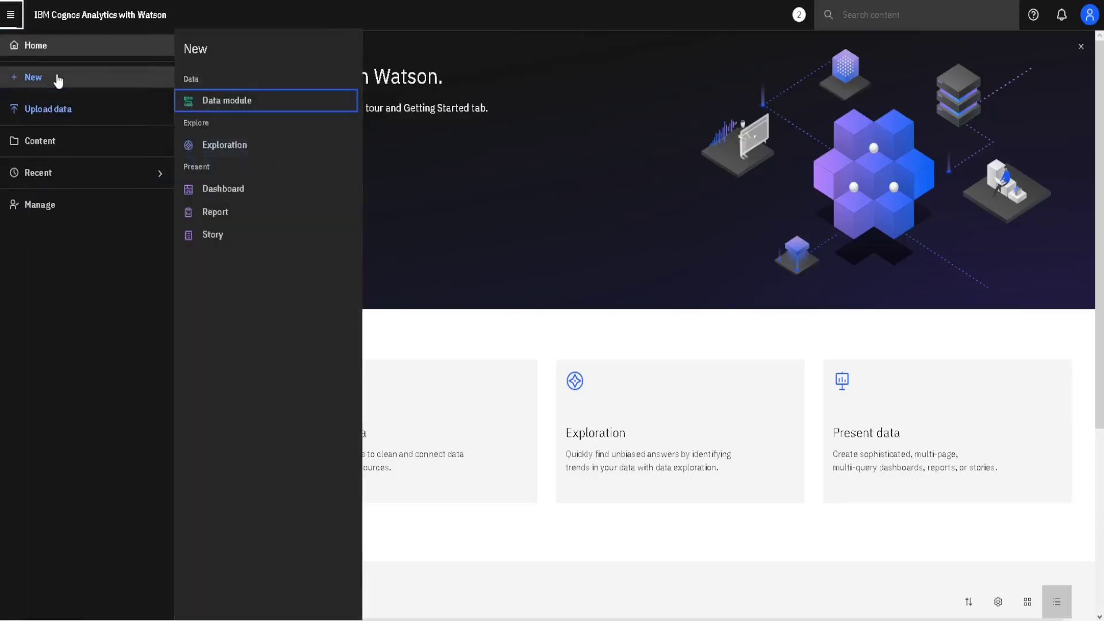
left_click(265, 212)
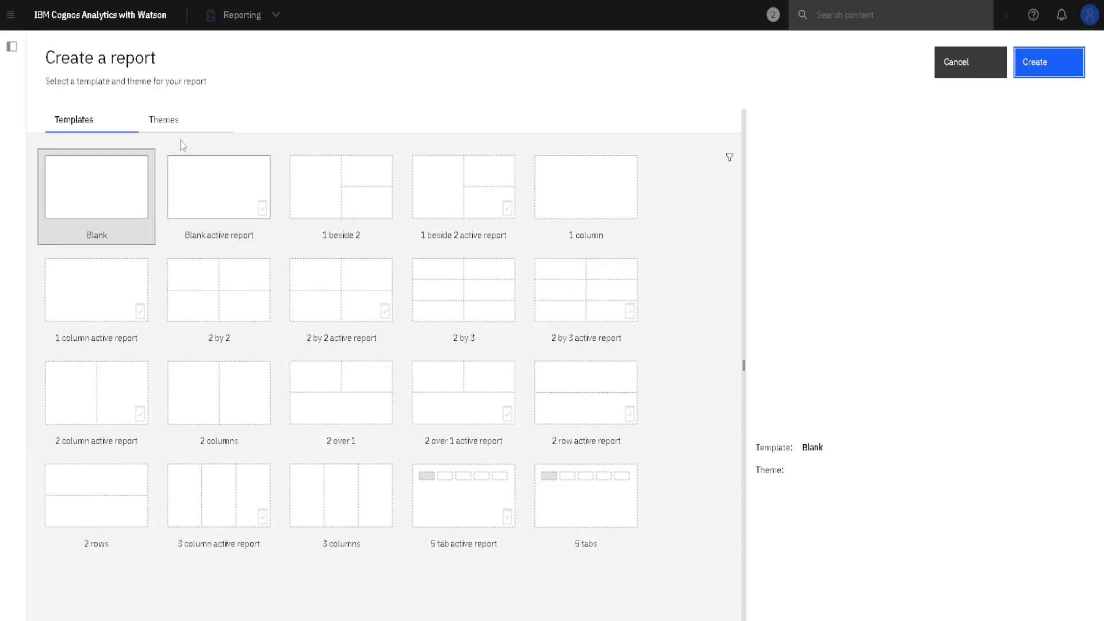
left_click(168, 122)
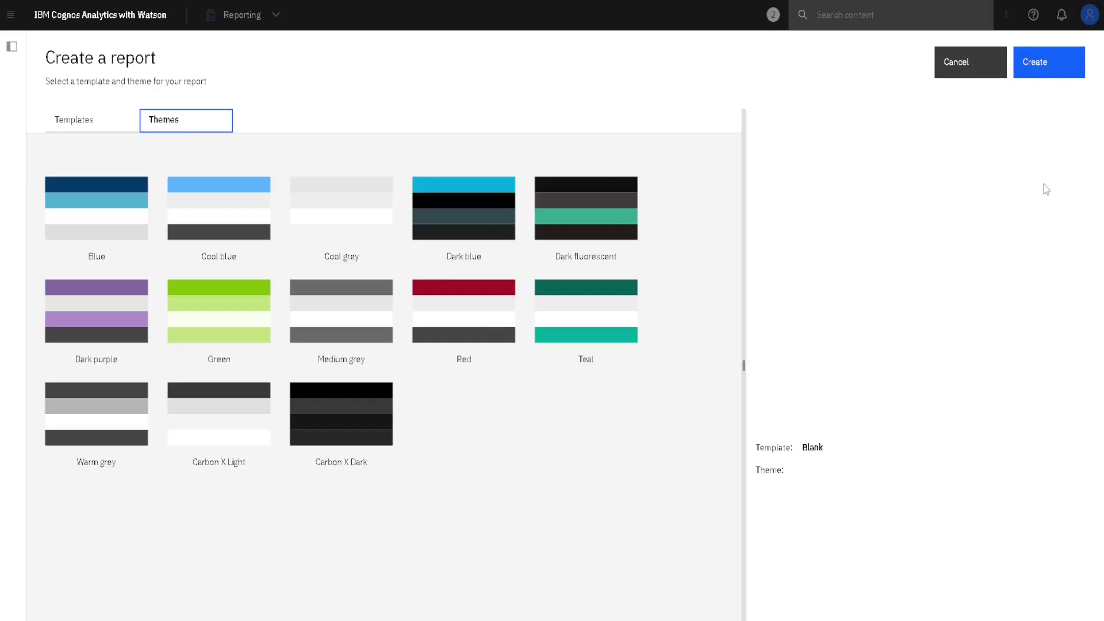
left_click(1045, 65)
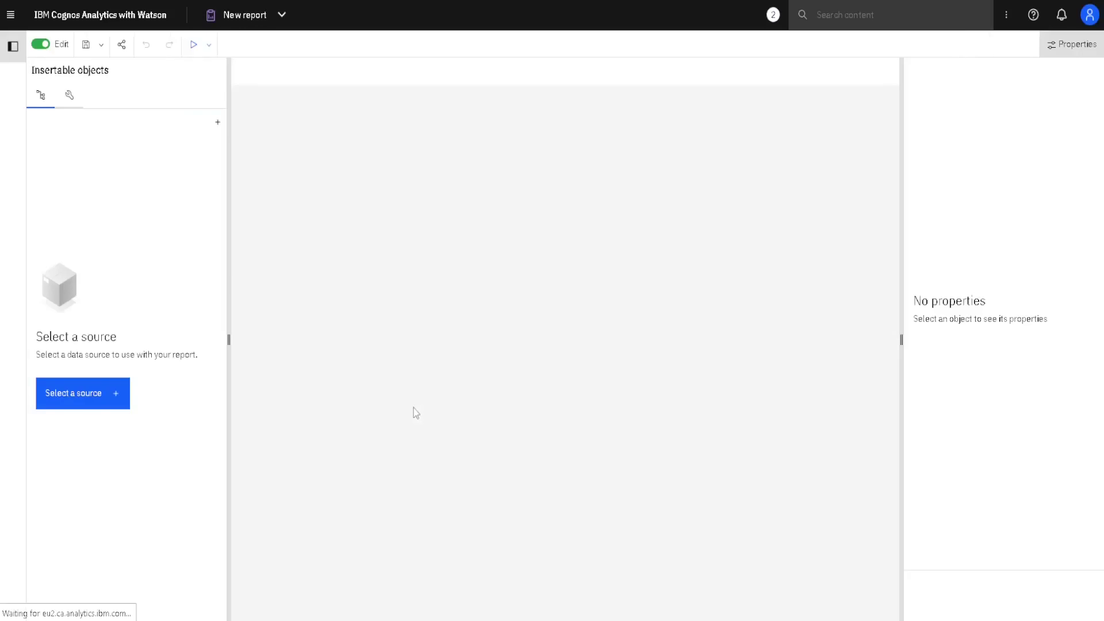
Select the Great outdoors data module from My content as the report's data source.
left_click(81, 396)
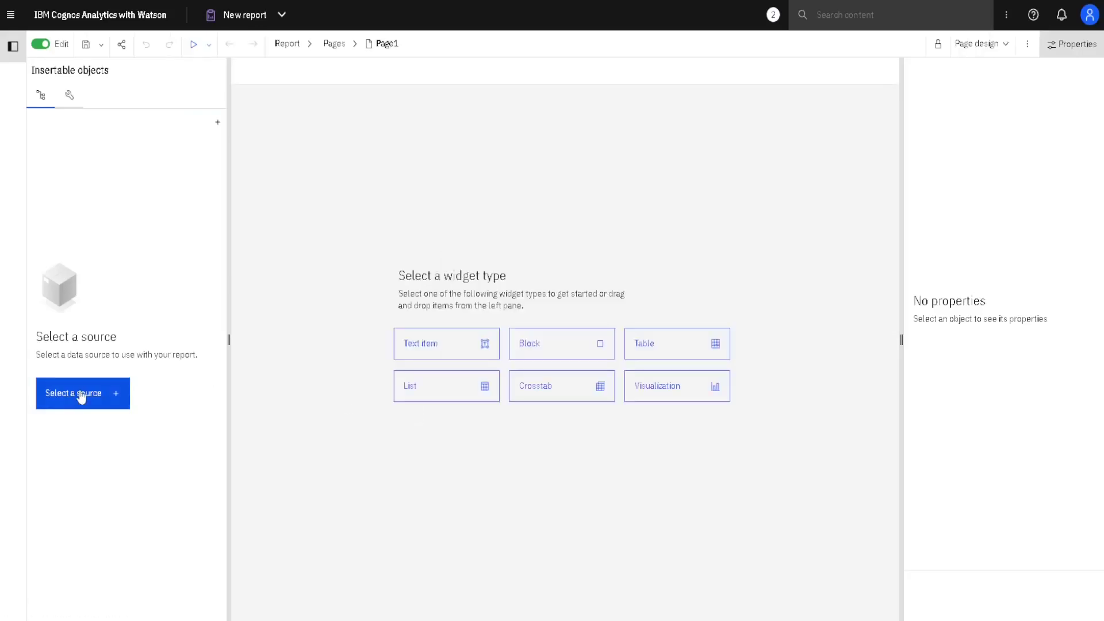
left_click(81, 396)
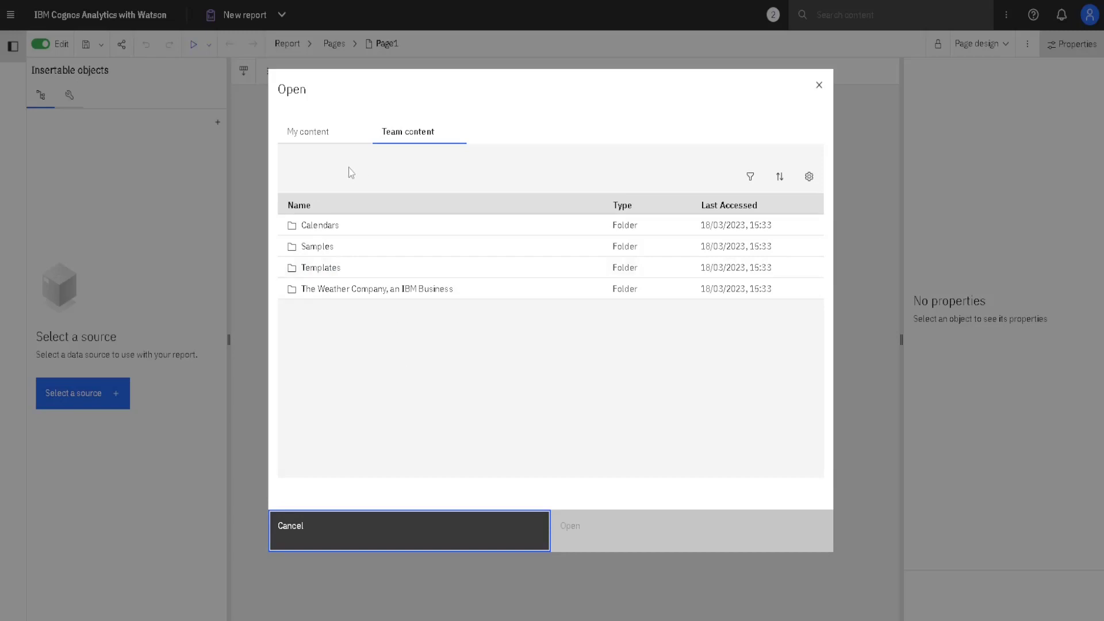
left_click(317, 144)
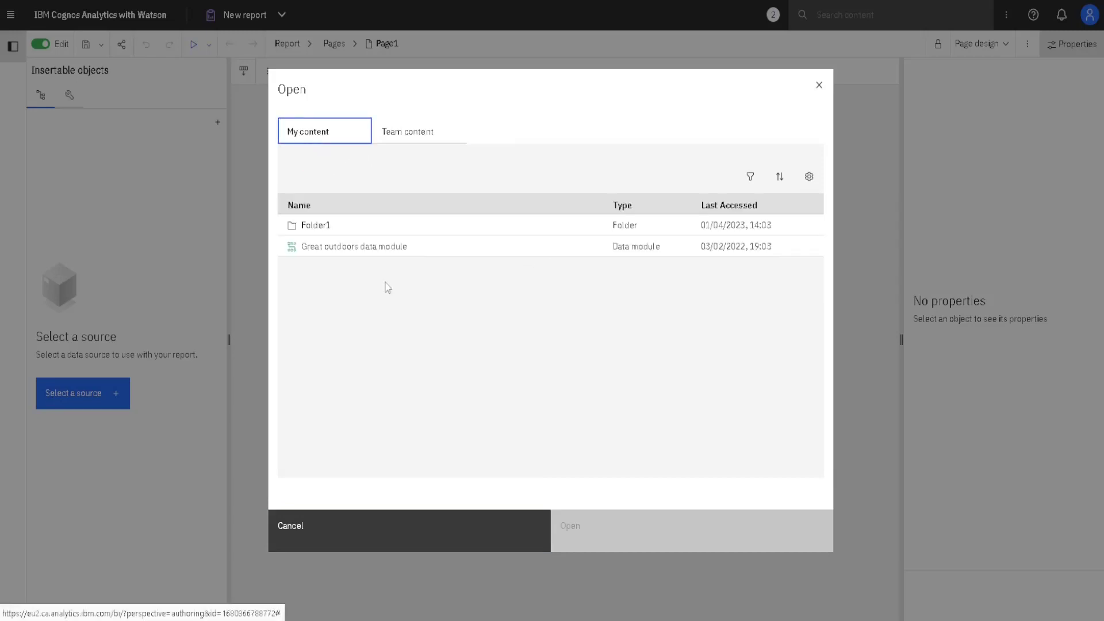
left_click(379, 246)
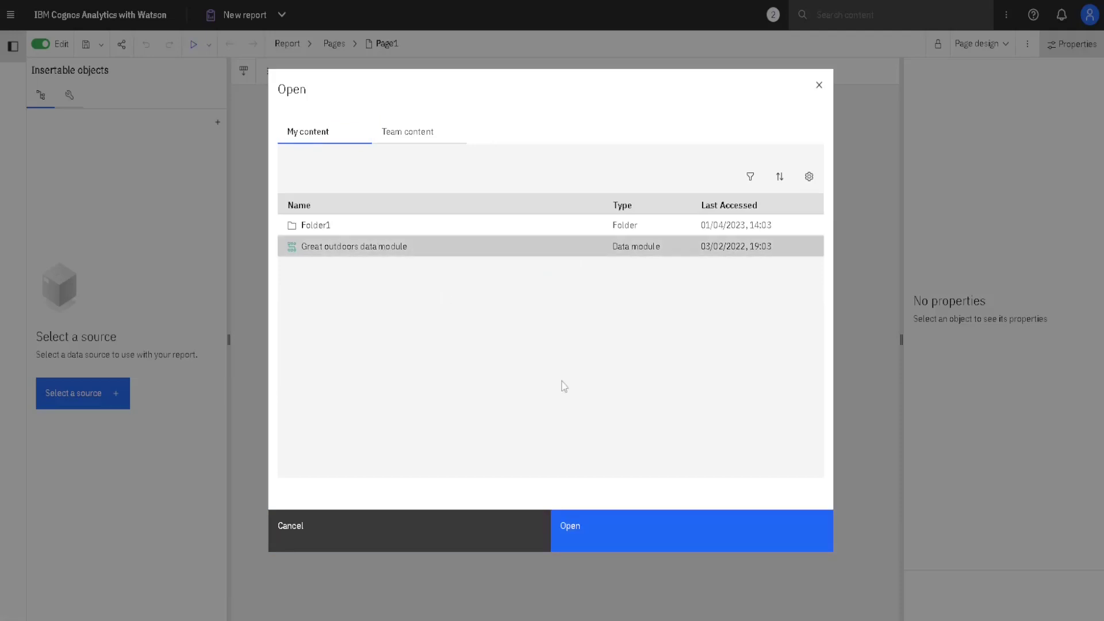
left_click(625, 532)
left_click(625, 533)
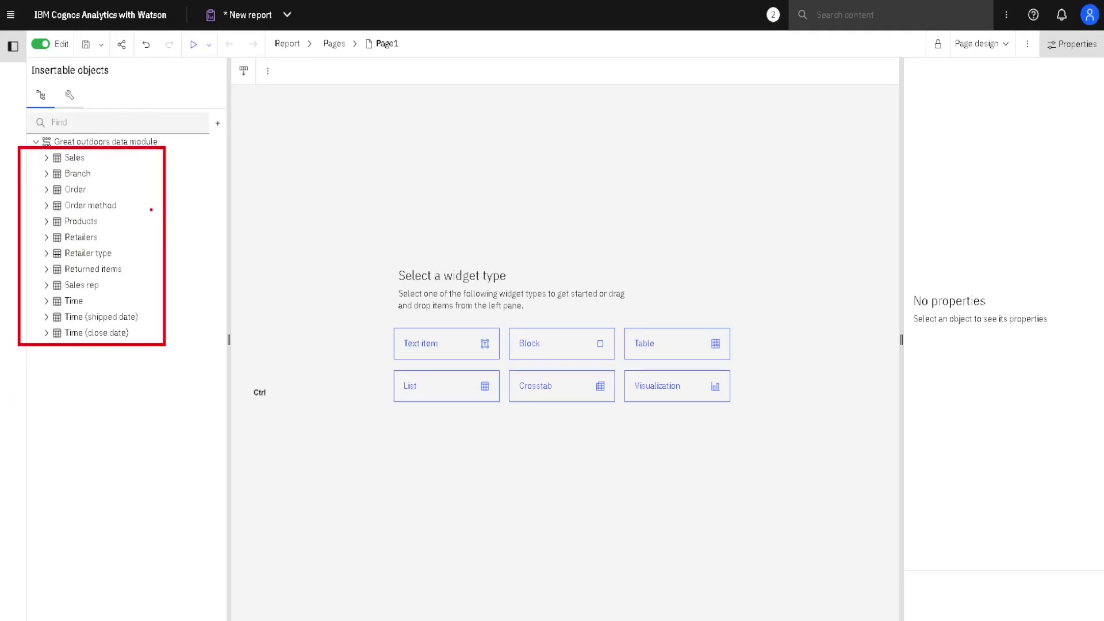
Expand the Sales table, try then clear a 'date' search, and cancel the add-source dialog.
left_click(46, 158)
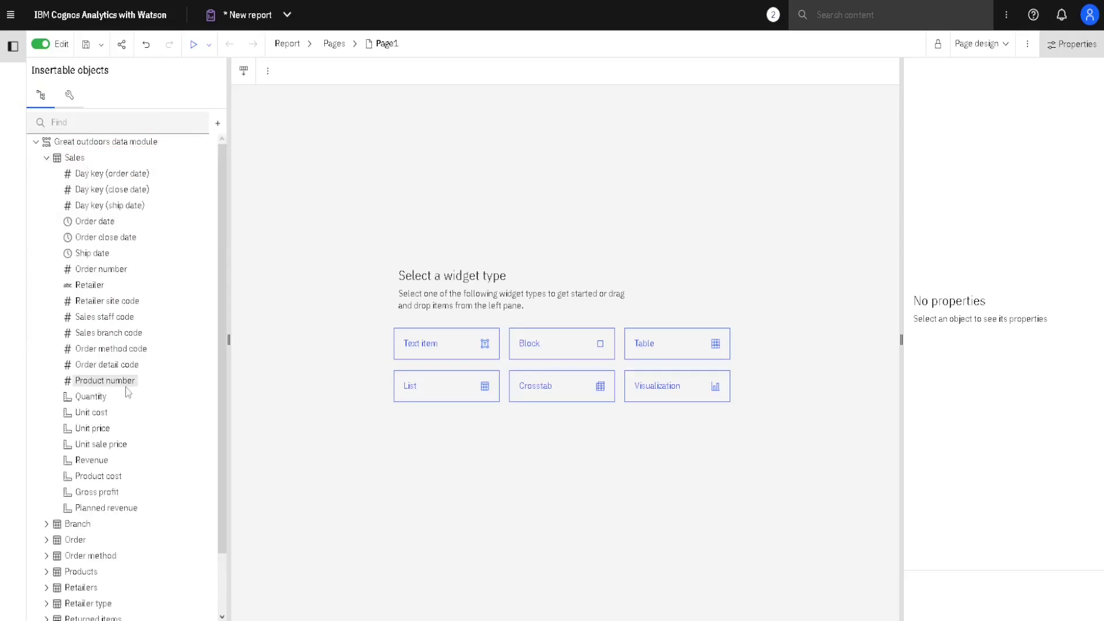
left_click(88, 125)
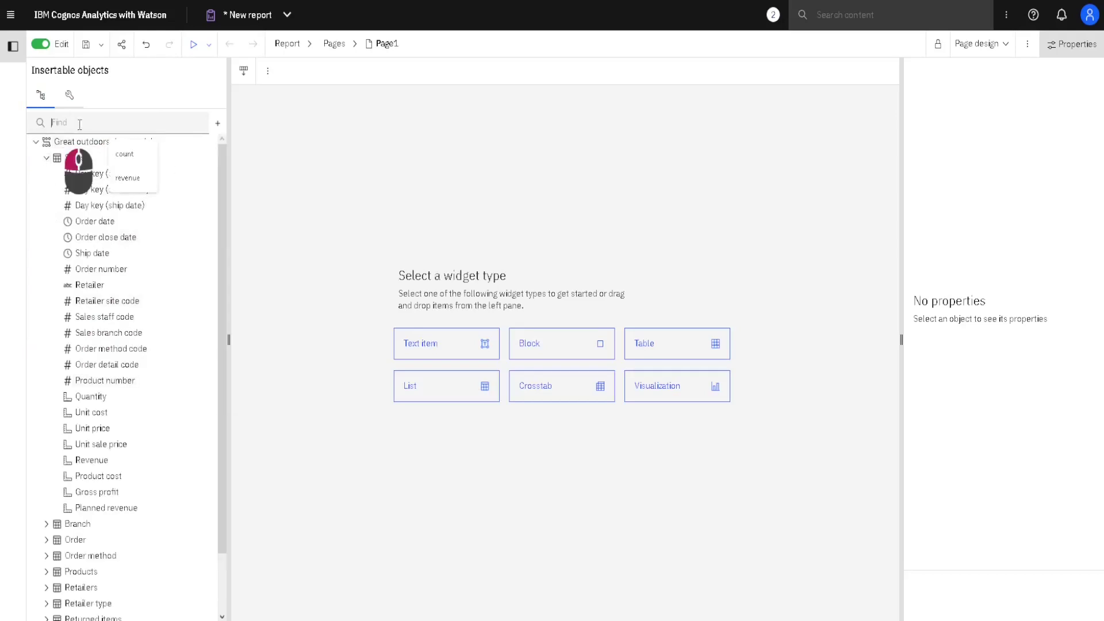
type("date")
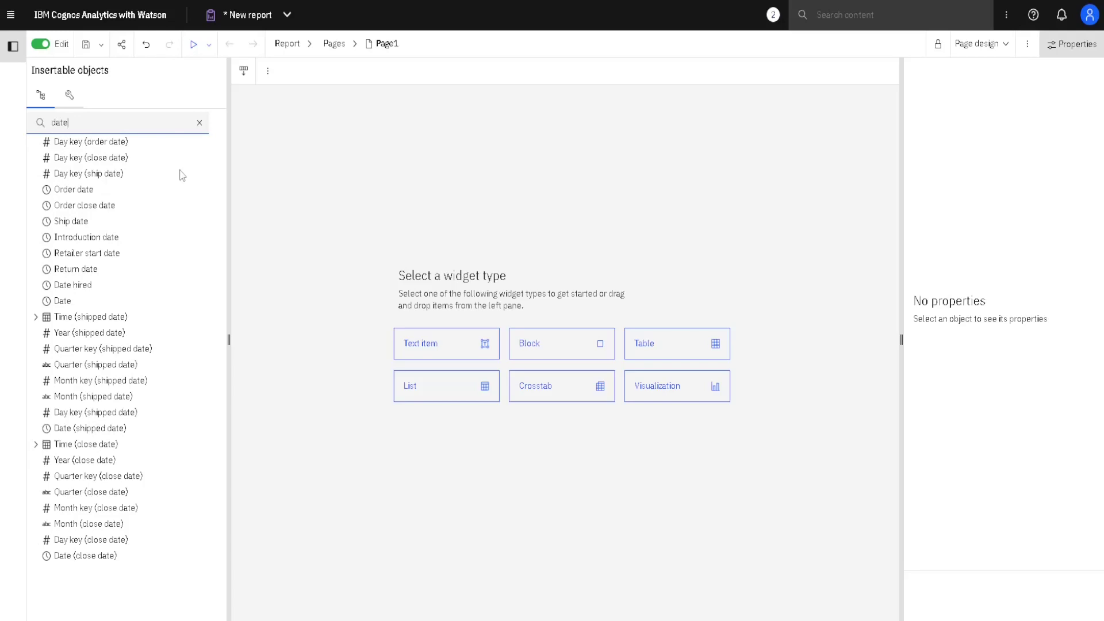
left_click(200, 122)
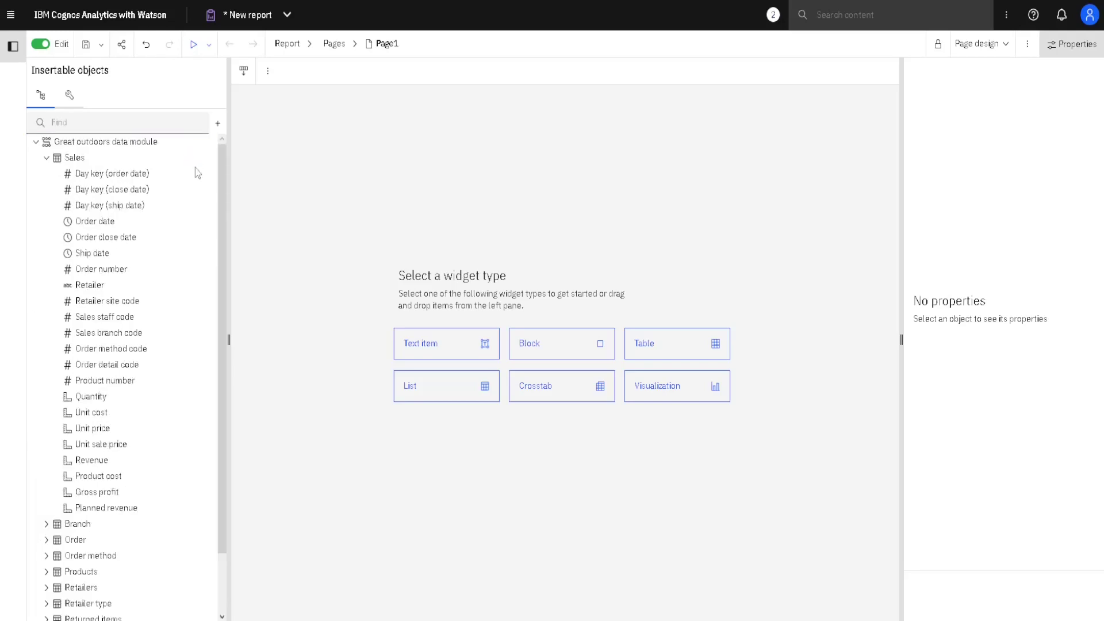
left_click(217, 125)
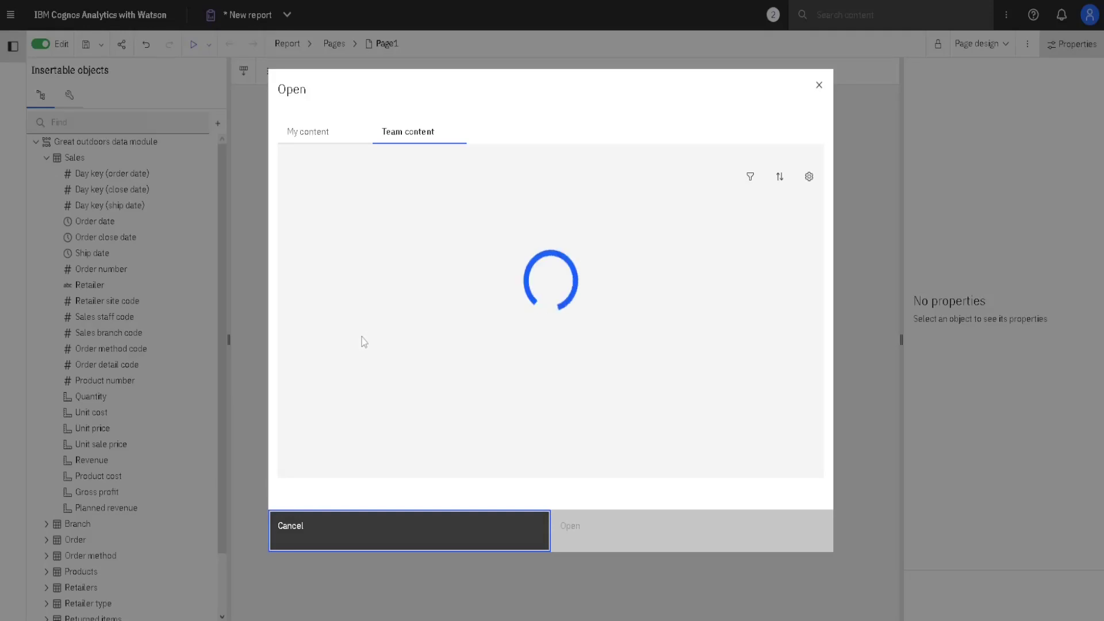
left_click(321, 538)
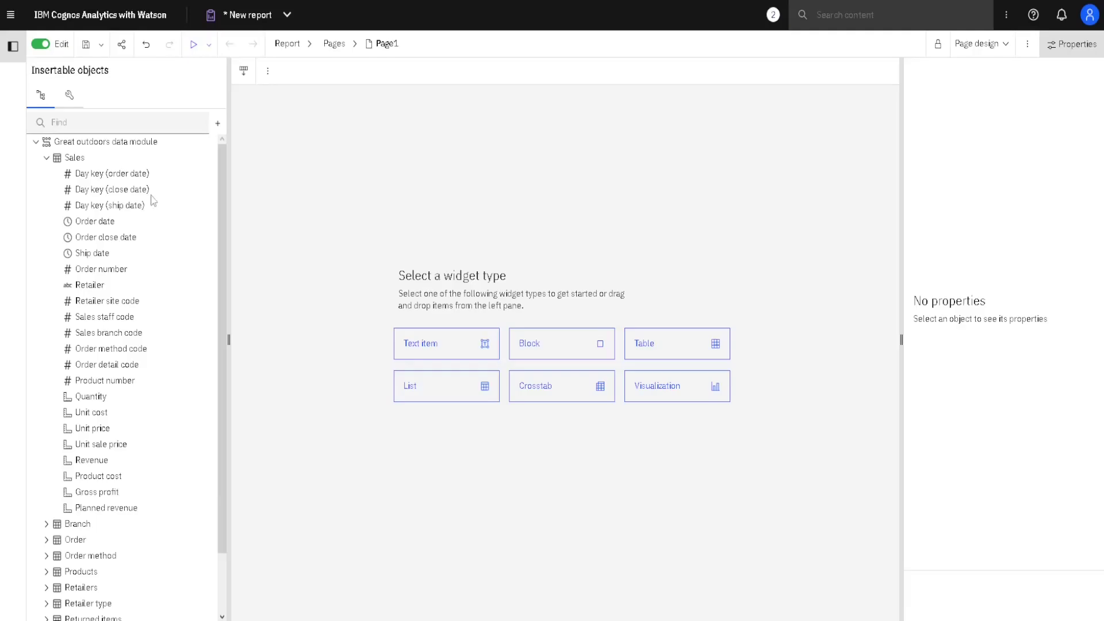
In the Toolbox, expand all categories, switch to list view and filter by 'date'.
left_click(79, 101)
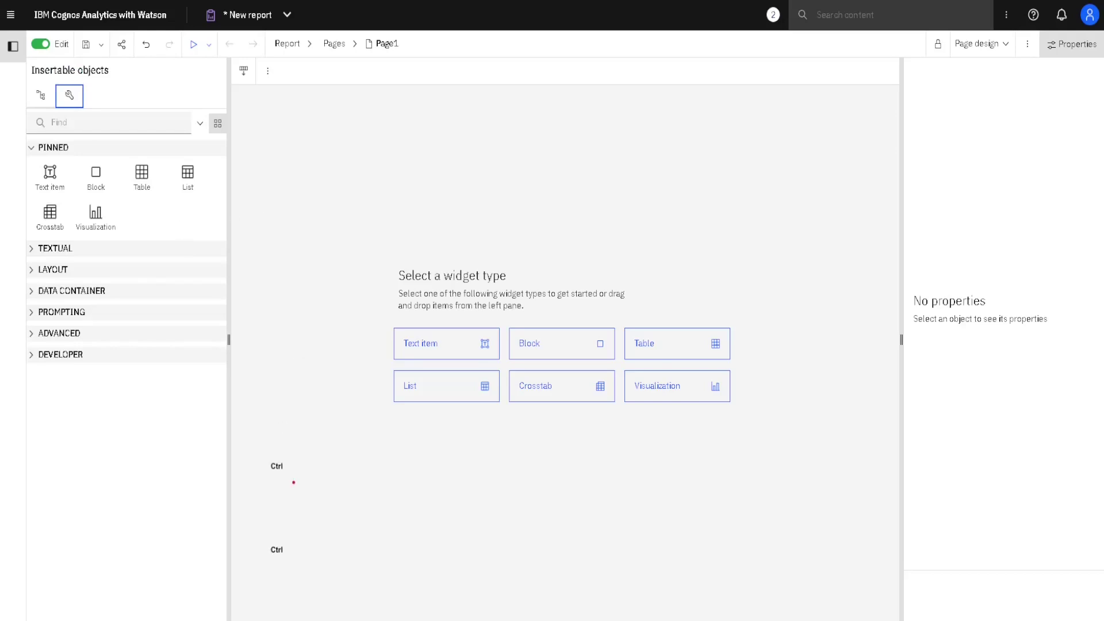
left_click_drag(251, 573, 839, 112)
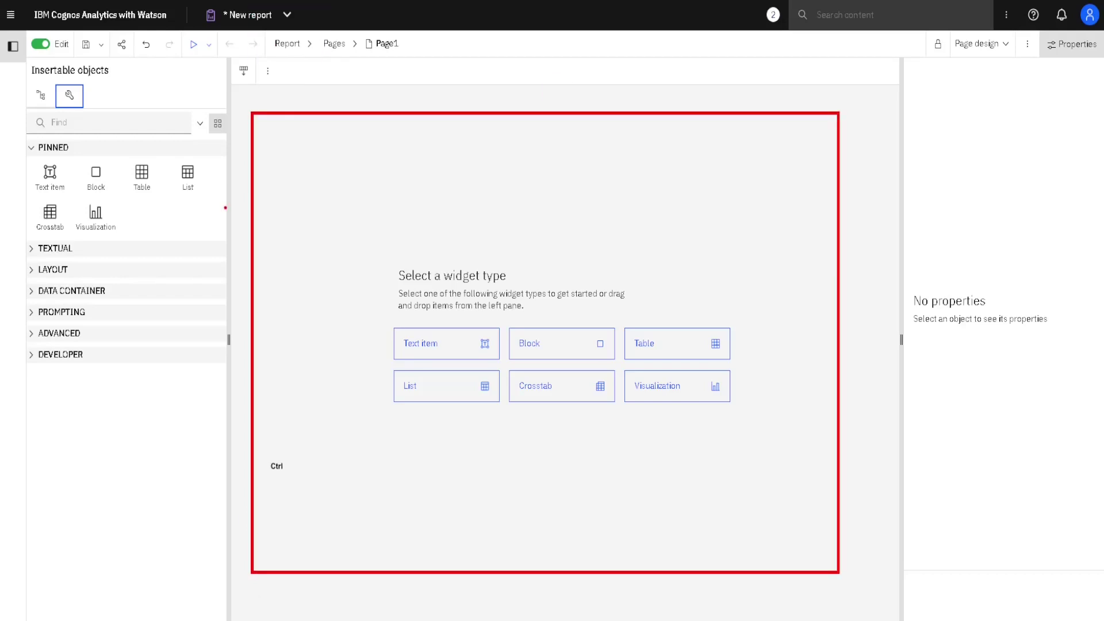
left_click(202, 124)
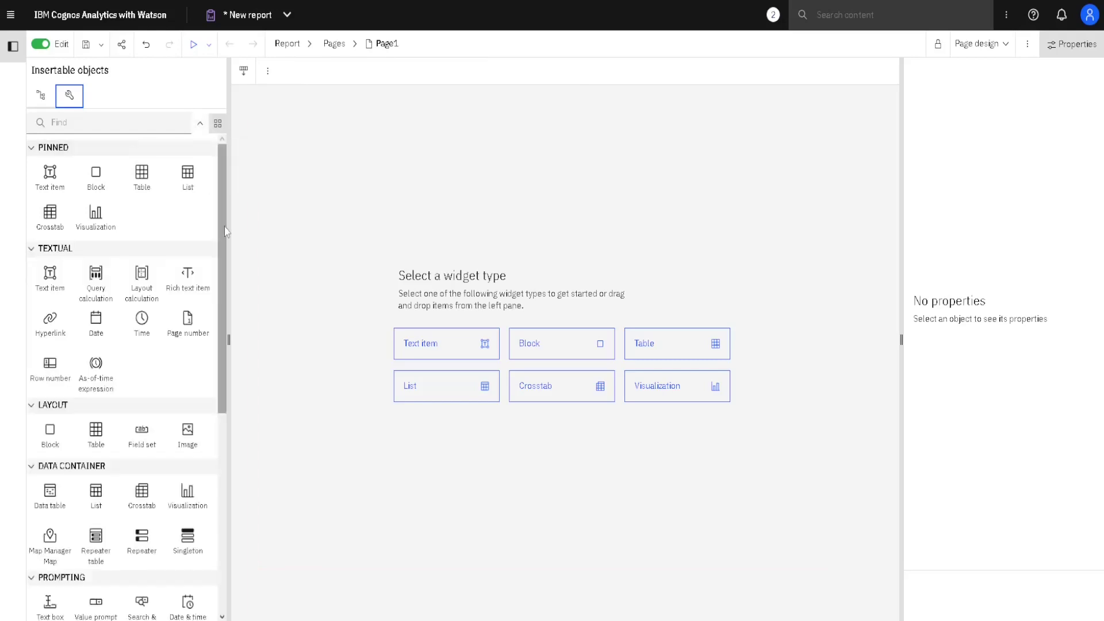
left_click_drag(225, 231, 227, 173)
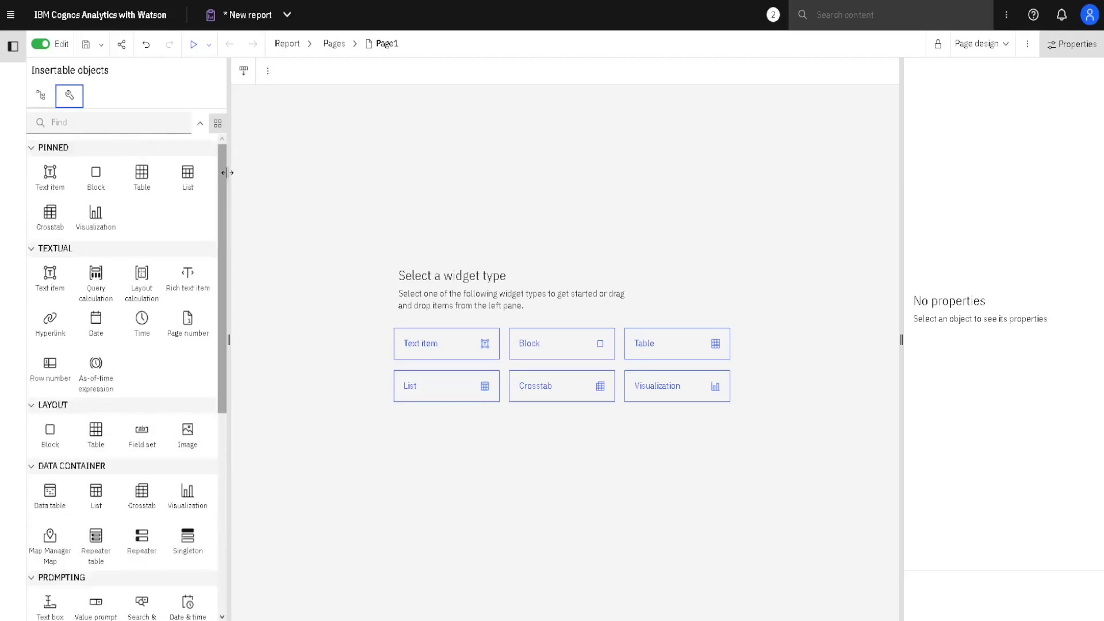
left_click(218, 124)
left_click(67, 124)
type("date")
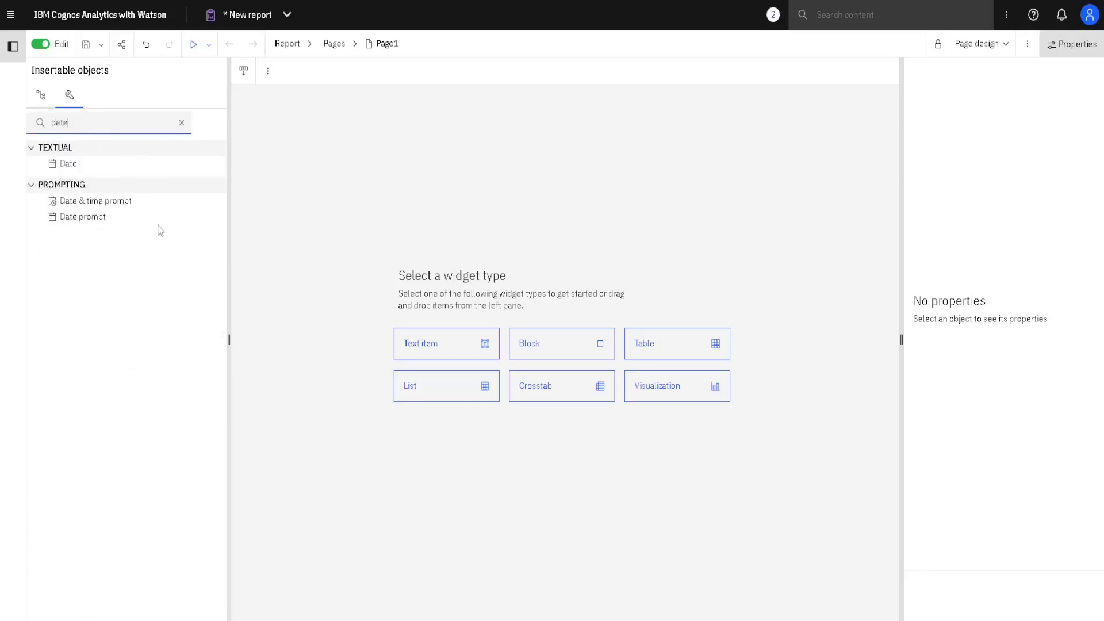
Clear the 'date' filter and drag a List onto the page, cancelling once and retrying.
left_click(182, 123)
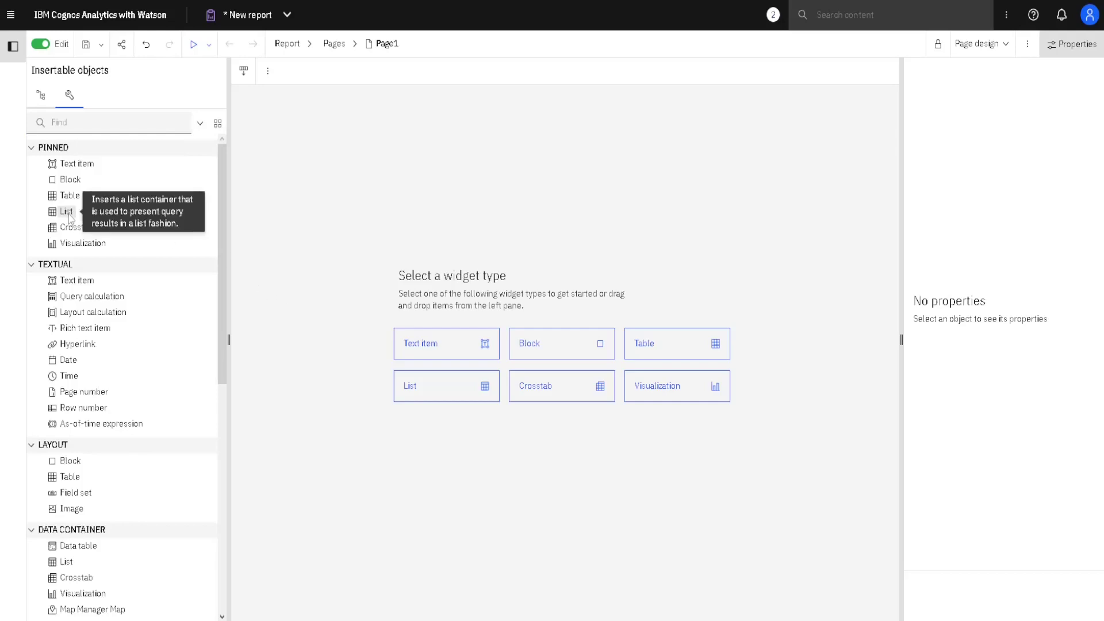
left_click_drag(69, 216, 287, 146)
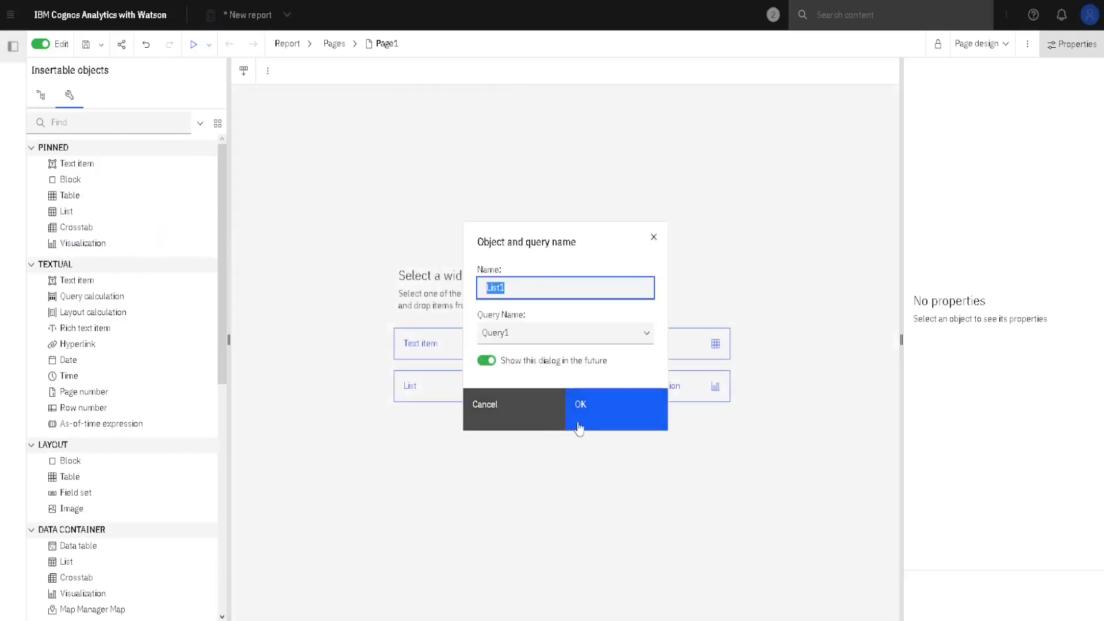
left_click(497, 419)
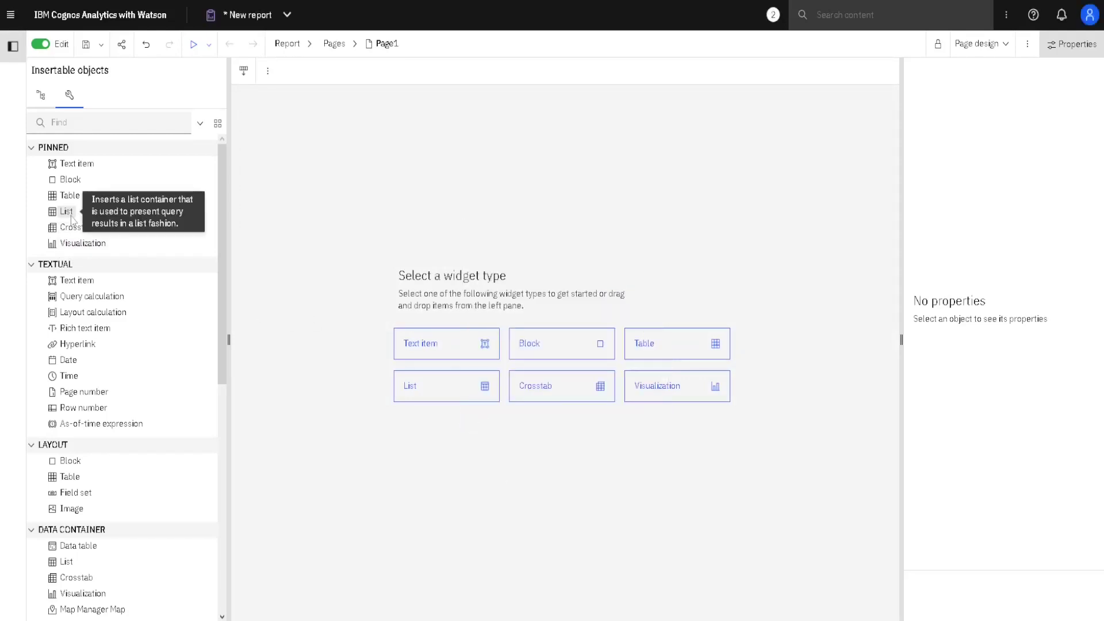
left_click_drag(72, 219, 343, 283)
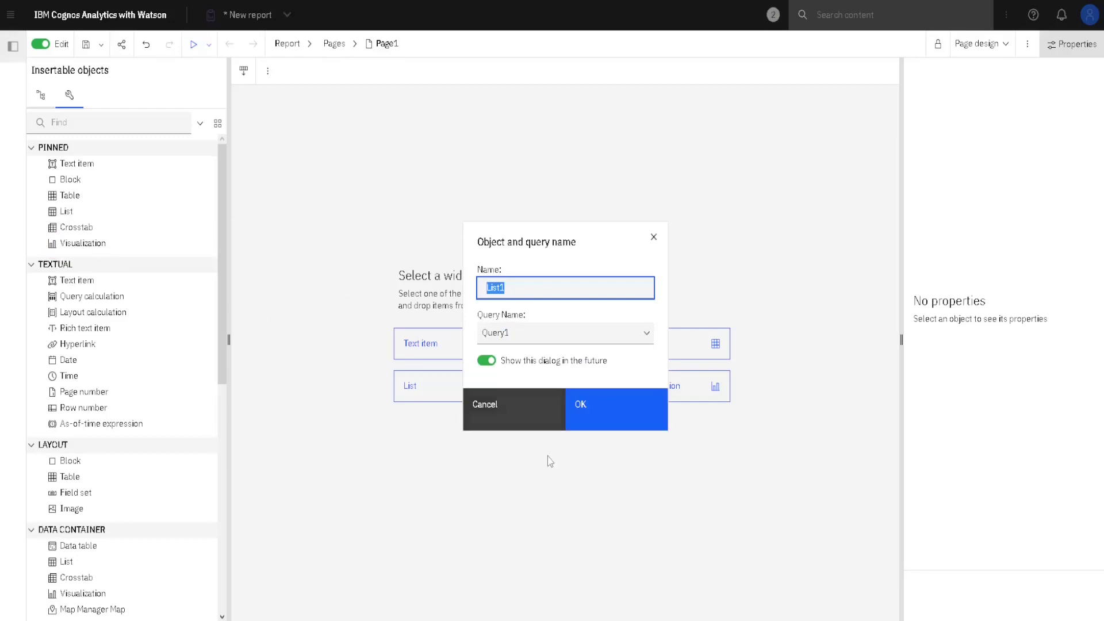
left_click(498, 415)
key("ctrl")
key("ctrl")
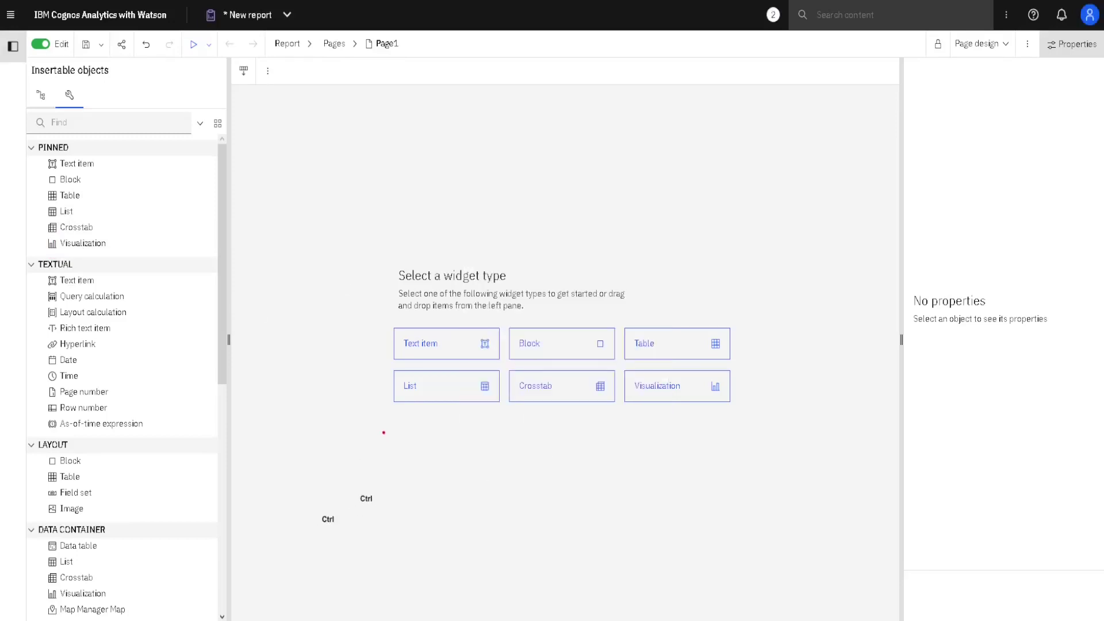
mouse_move(381, 429)
left_mouse_down()
mouse_move(793, 320)
mouse_move(788, 333)
mouse_move(756, 311)
left_mouse_up()
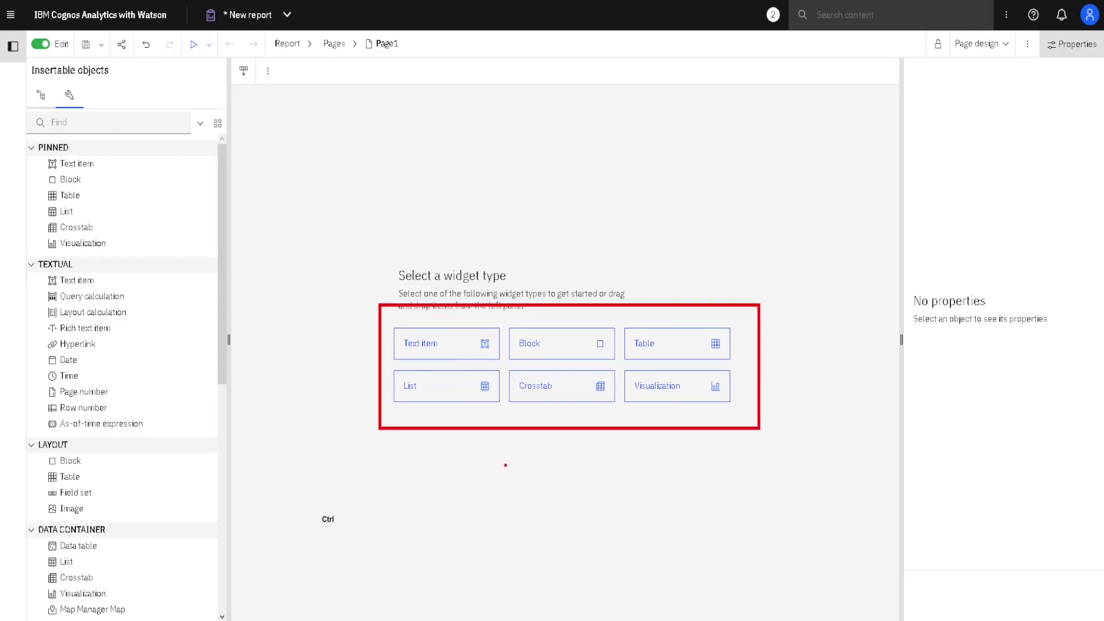
left_click(438, 400)
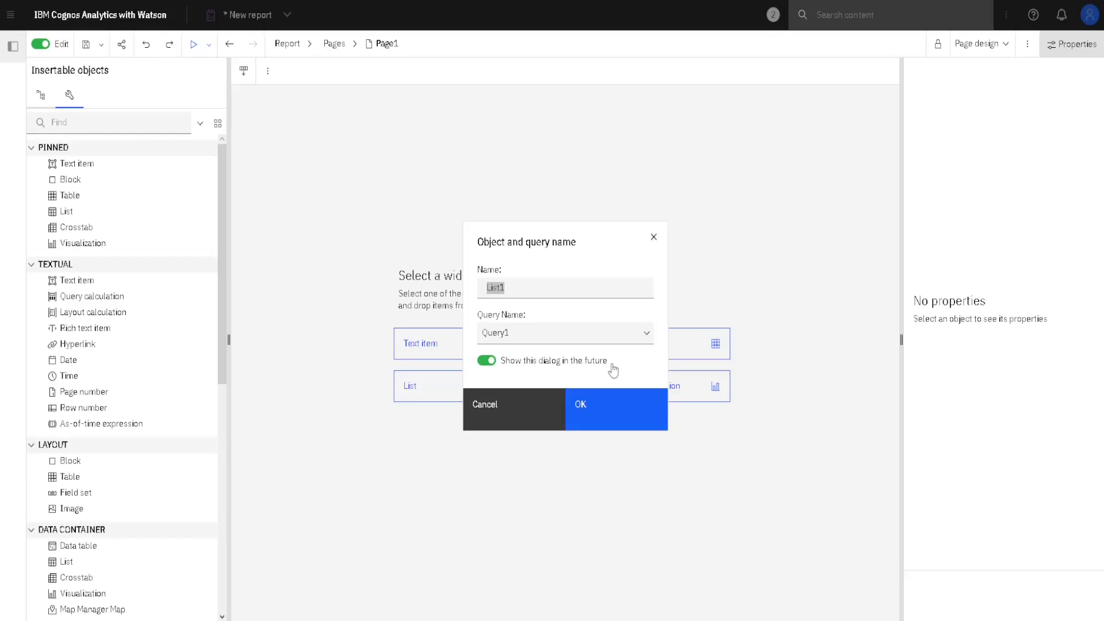
Accept List1 with Query1 and return to the data Sources tab.
left_click(607, 413)
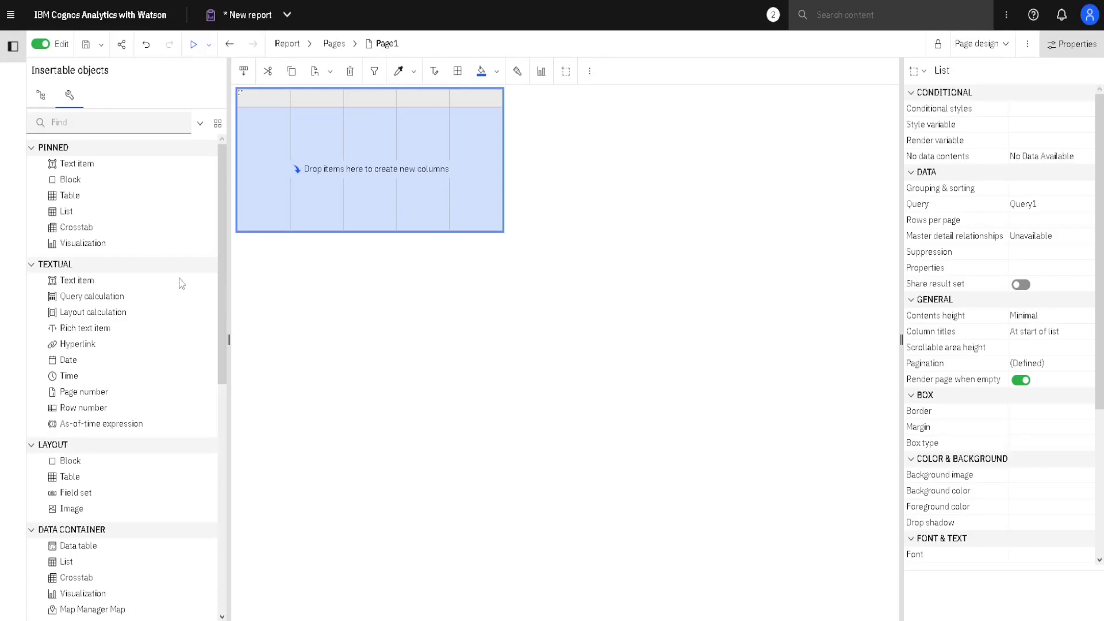
left_click(40, 95)
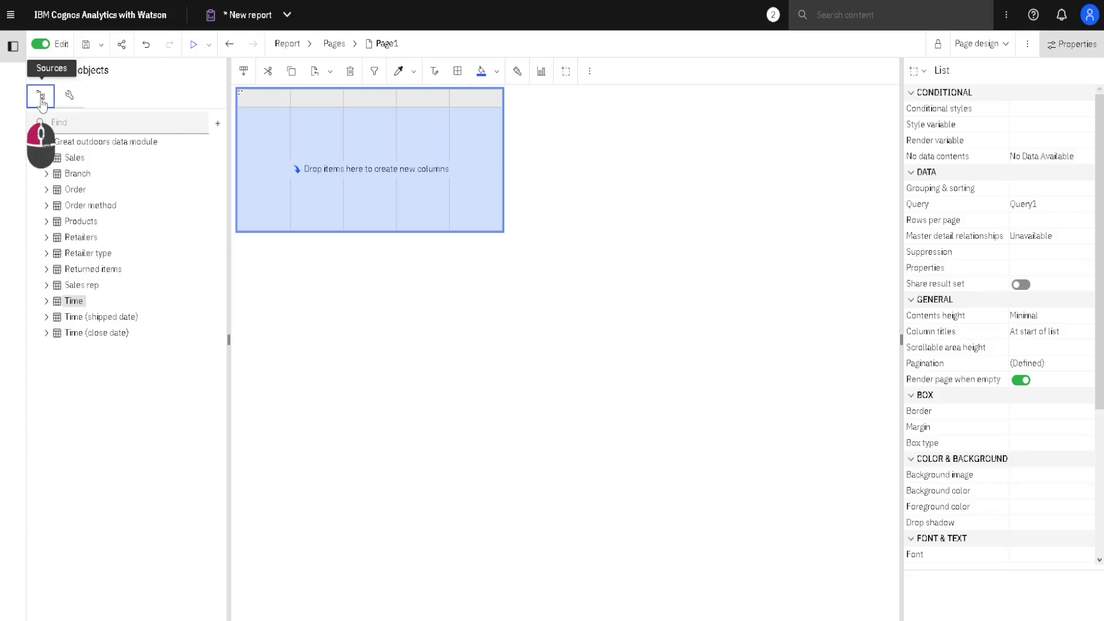
Expand the Time table and add Year, Month, then Quarter between them as list columns.
left_click(47, 302)
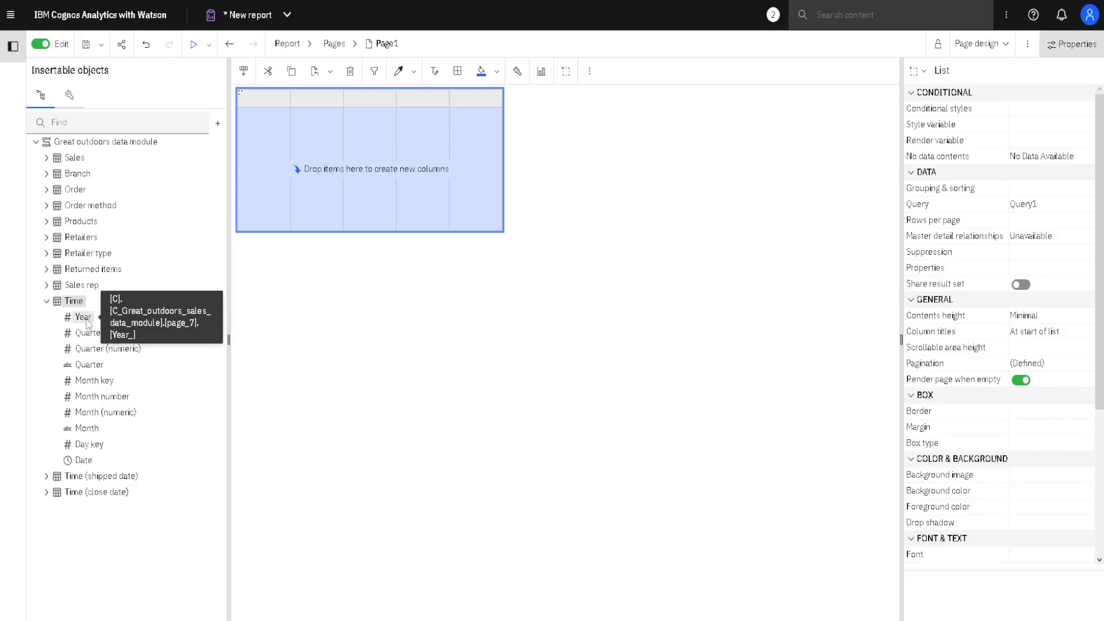
mouse_move(85, 320)
left_mouse_down()
mouse_move(176, 260)
mouse_move(249, 172)
left_mouse_up()
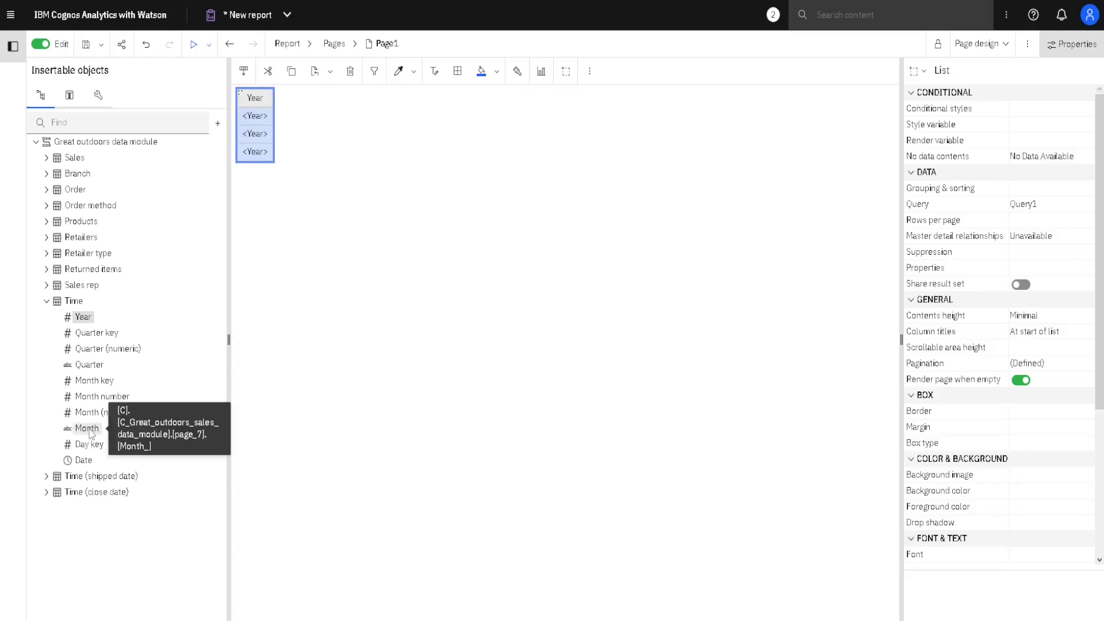
left_click_drag(91, 434, 267, 119)
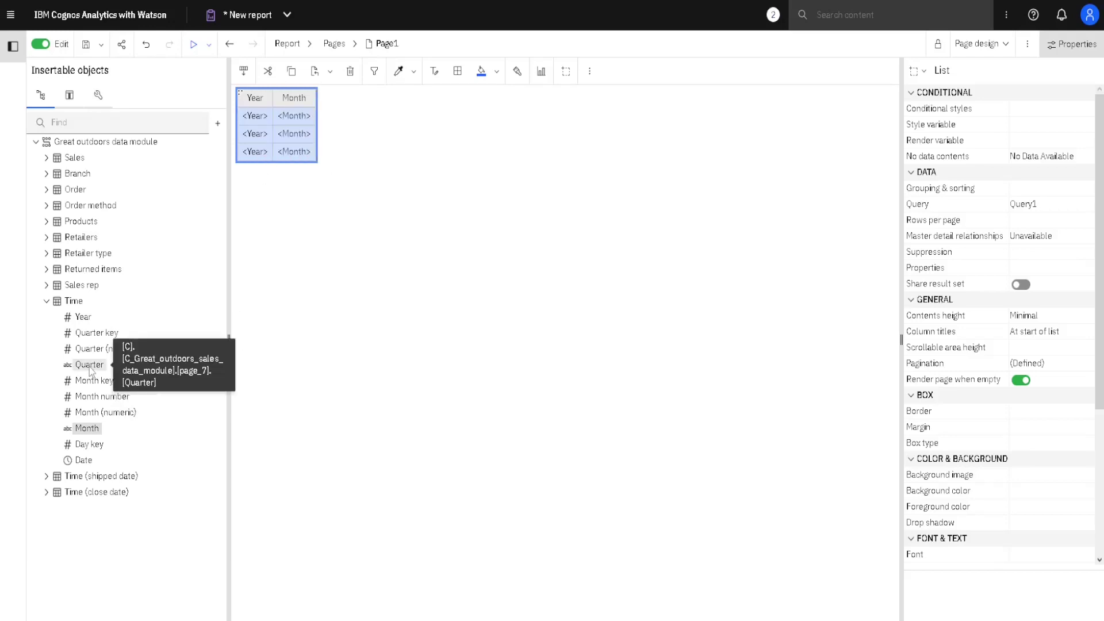
left_click_drag(90, 371, 269, 112)
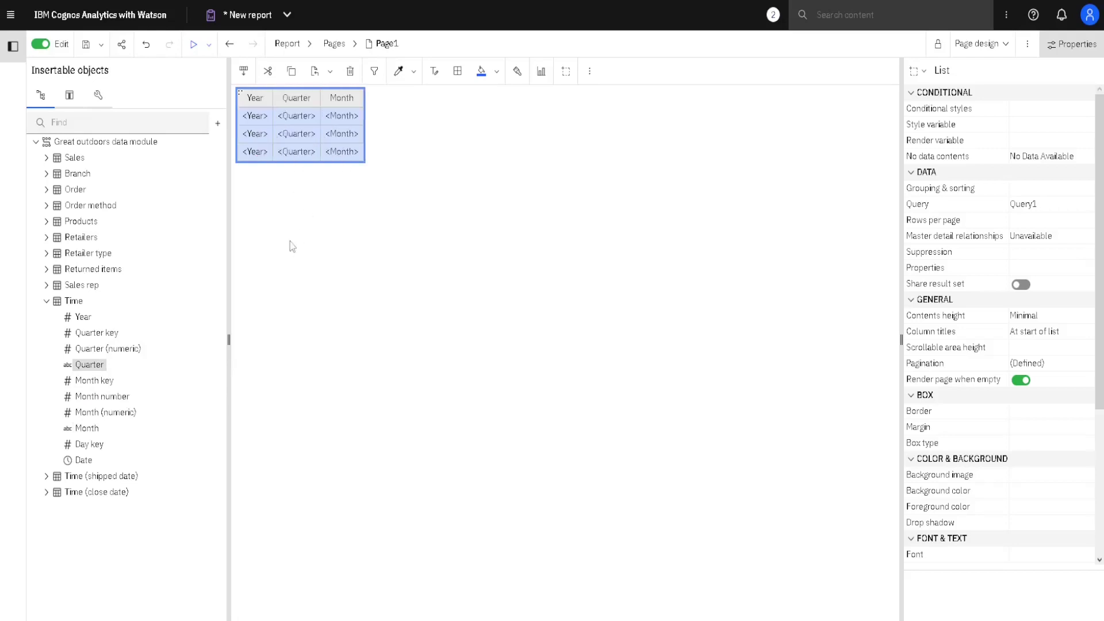
left_click(354, 100)
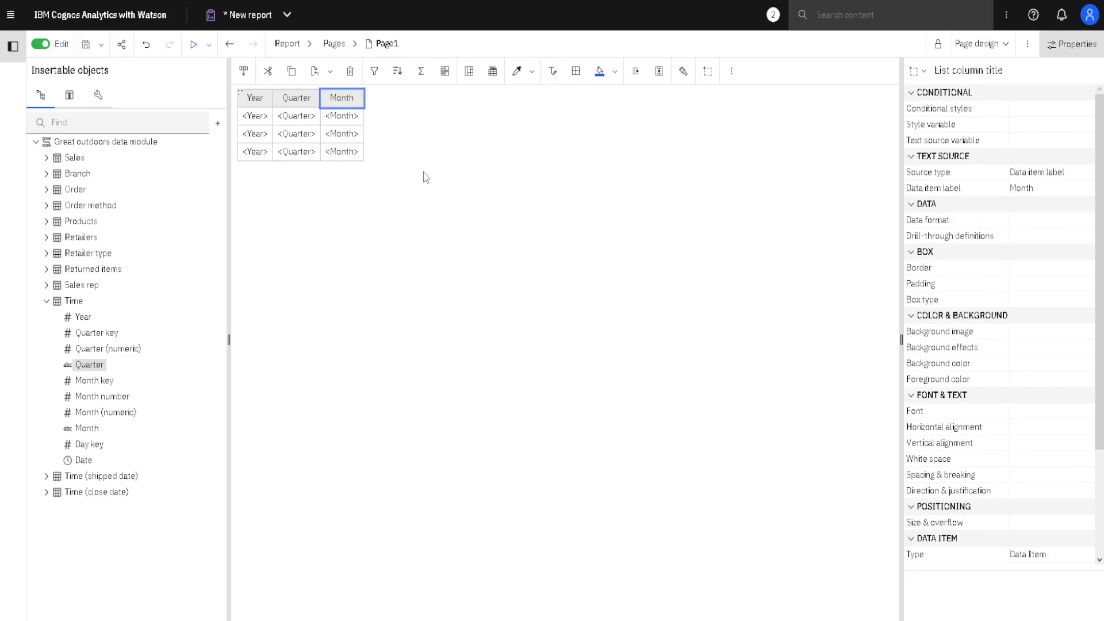
key("Delete")
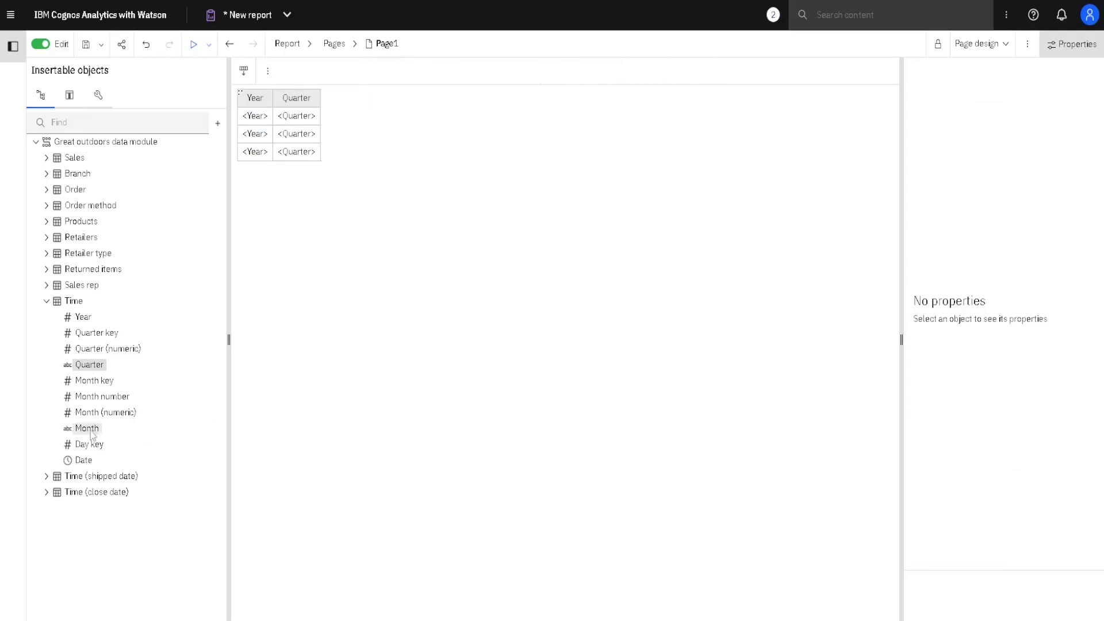
left_click_drag(91, 435, 309, 101)
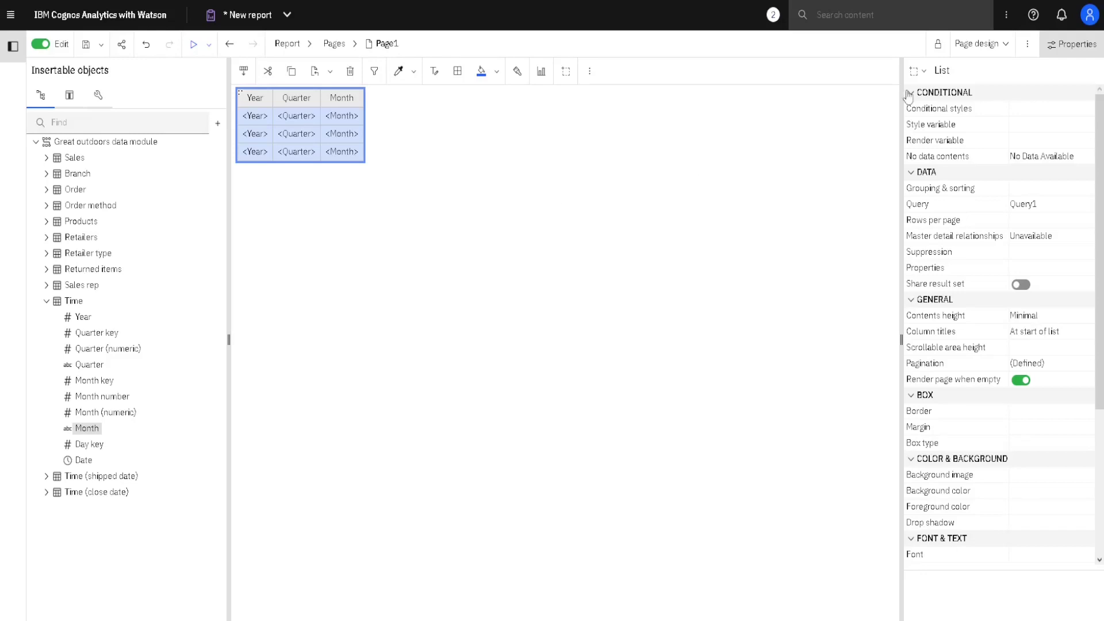
left_click(1008, 50)
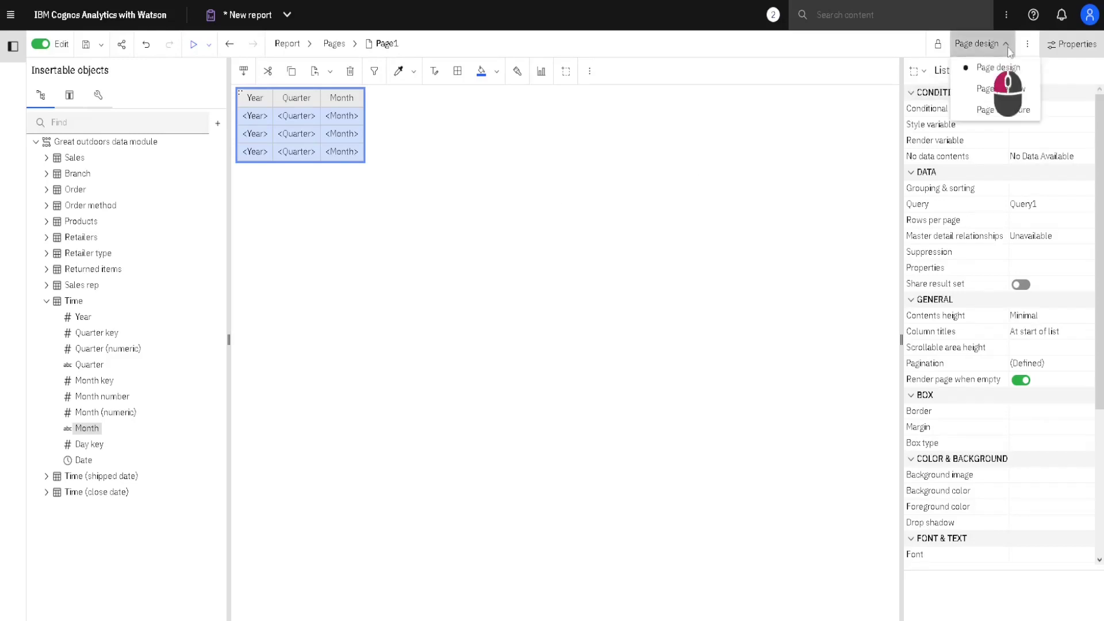
left_click(1031, 93)
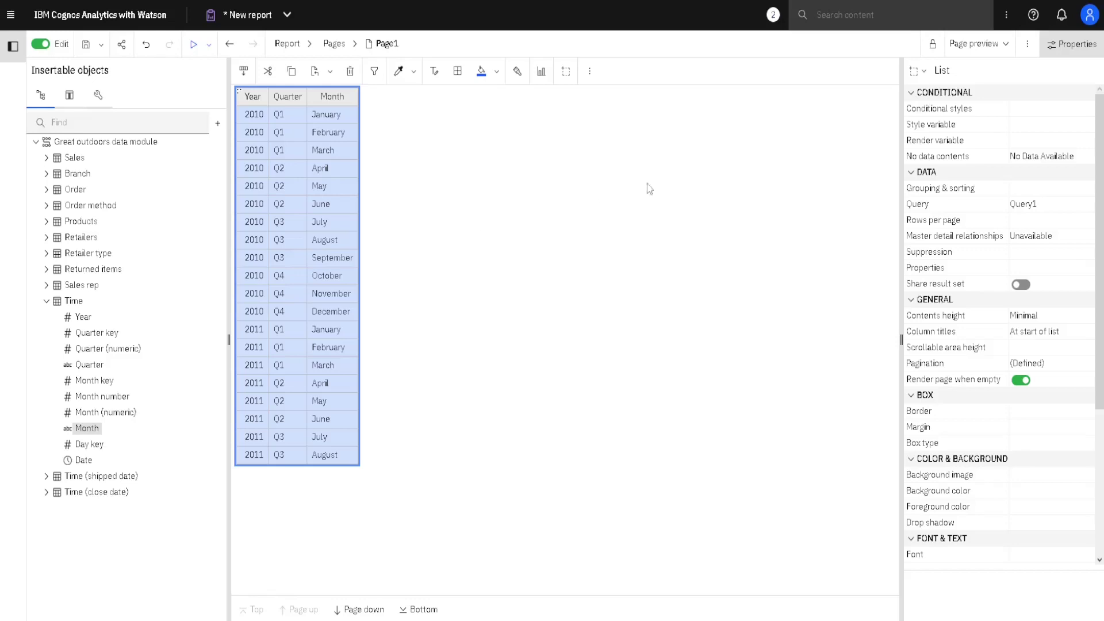
left_click(999, 51)
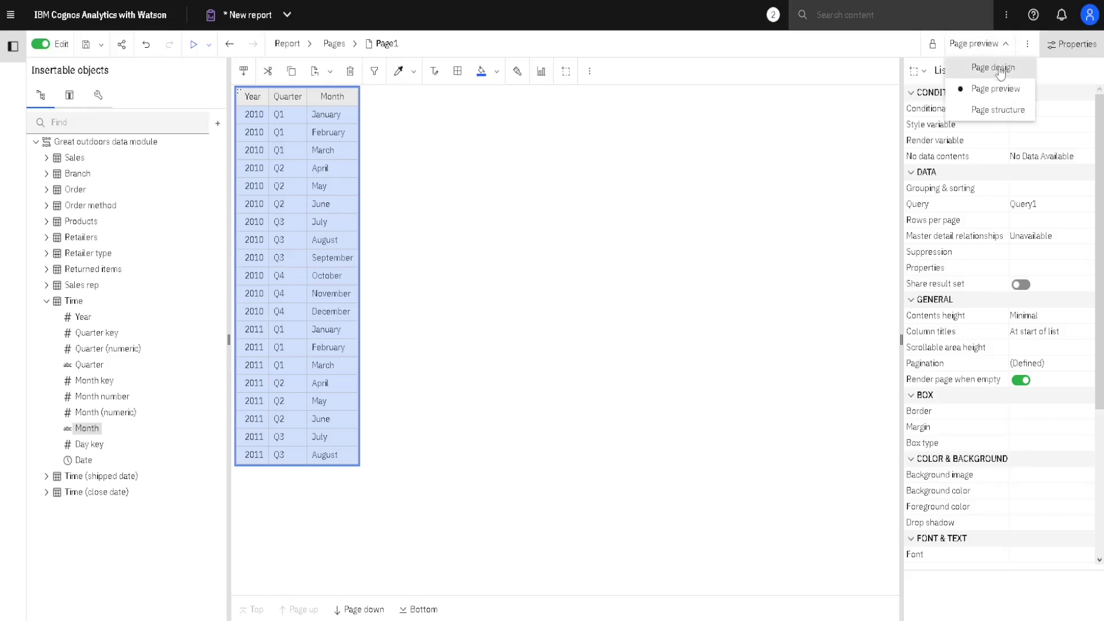
left_click(1001, 69)
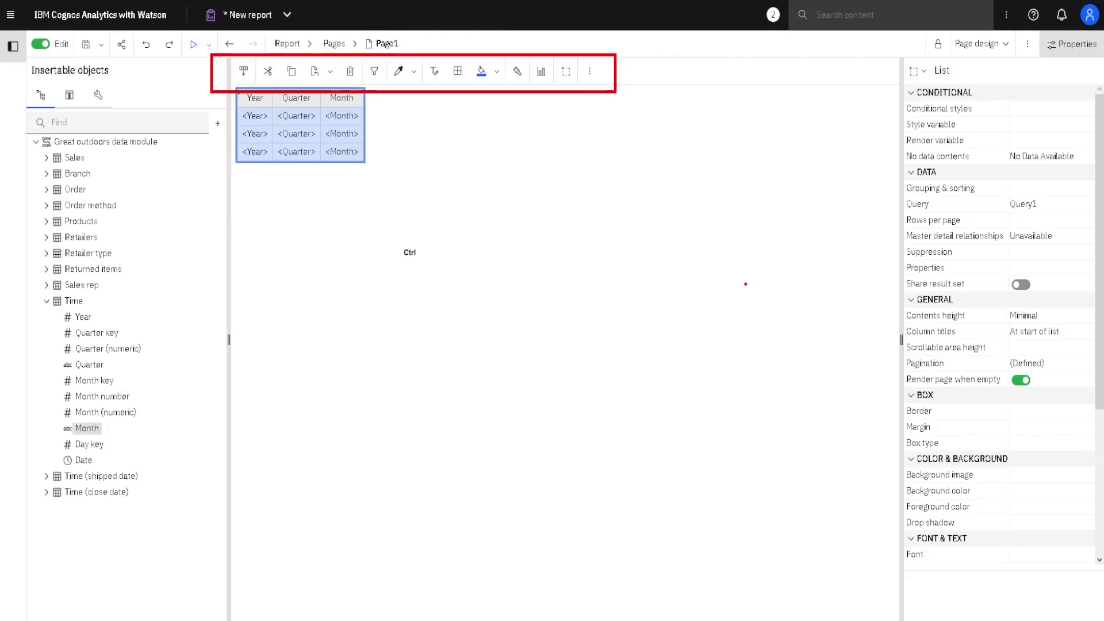
left_click(1078, 46)
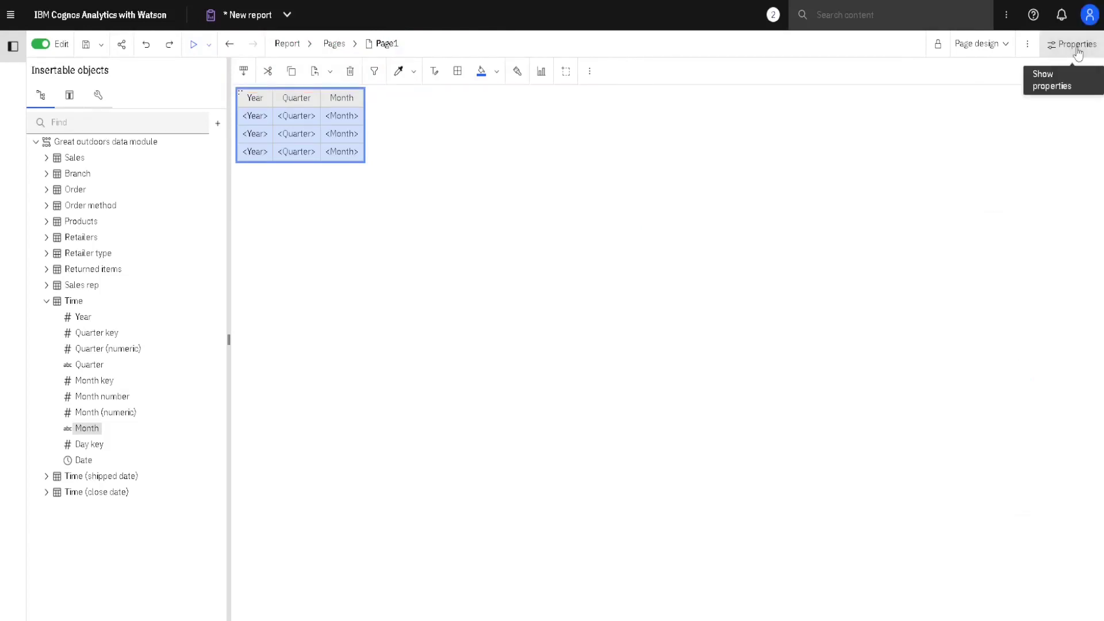
left_click(1077, 51)
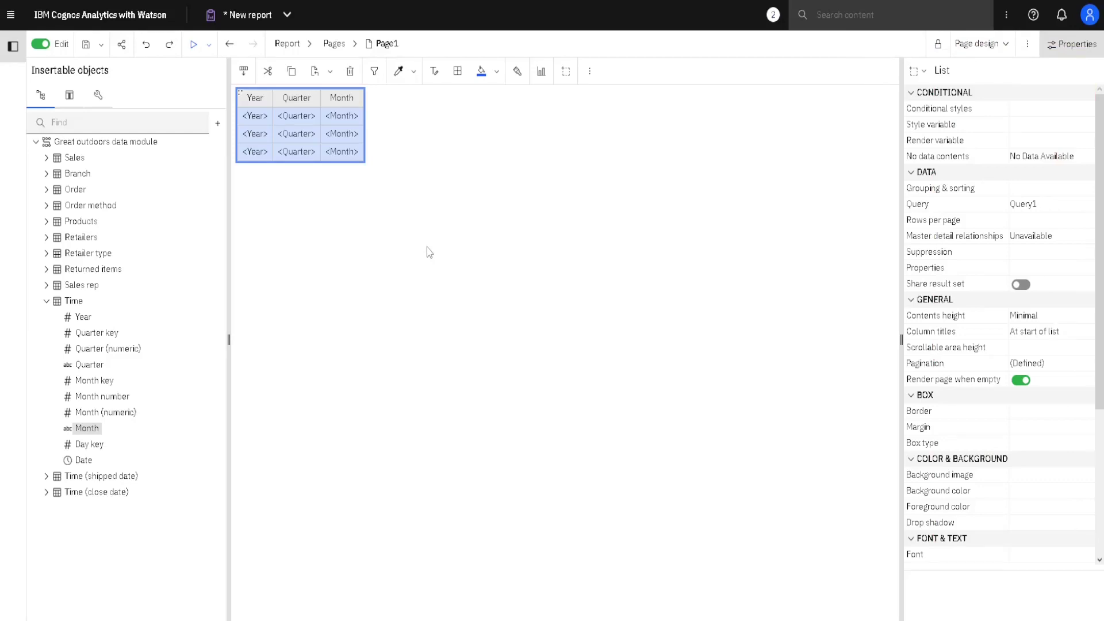
left_click(421, 176)
left_click(349, 140)
left_click(446, 154)
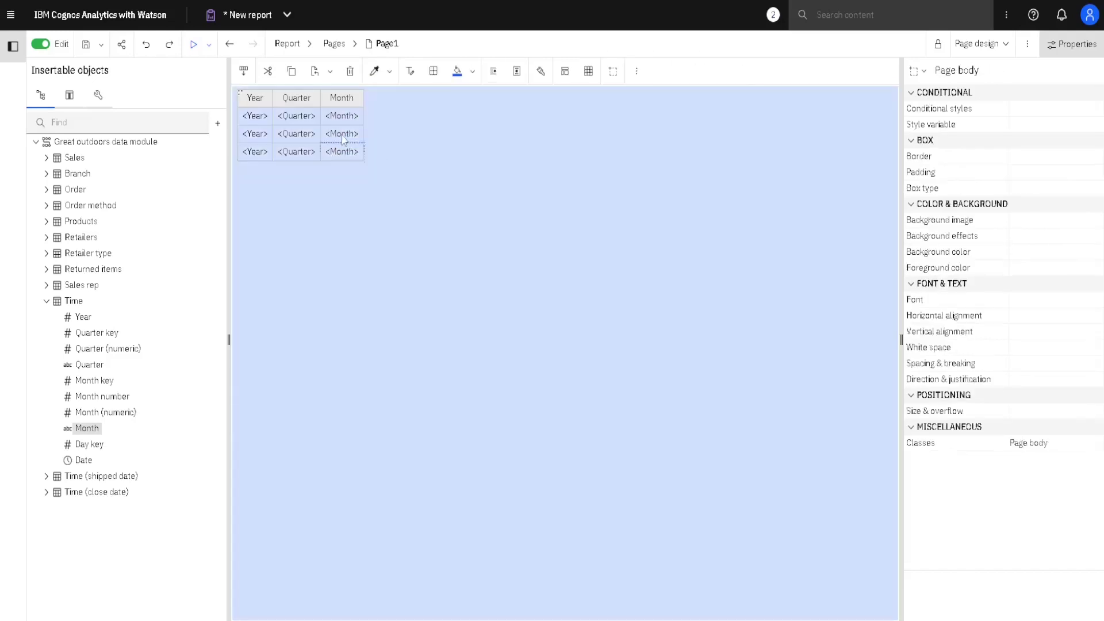
left_click(343, 135)
left_click(347, 96)
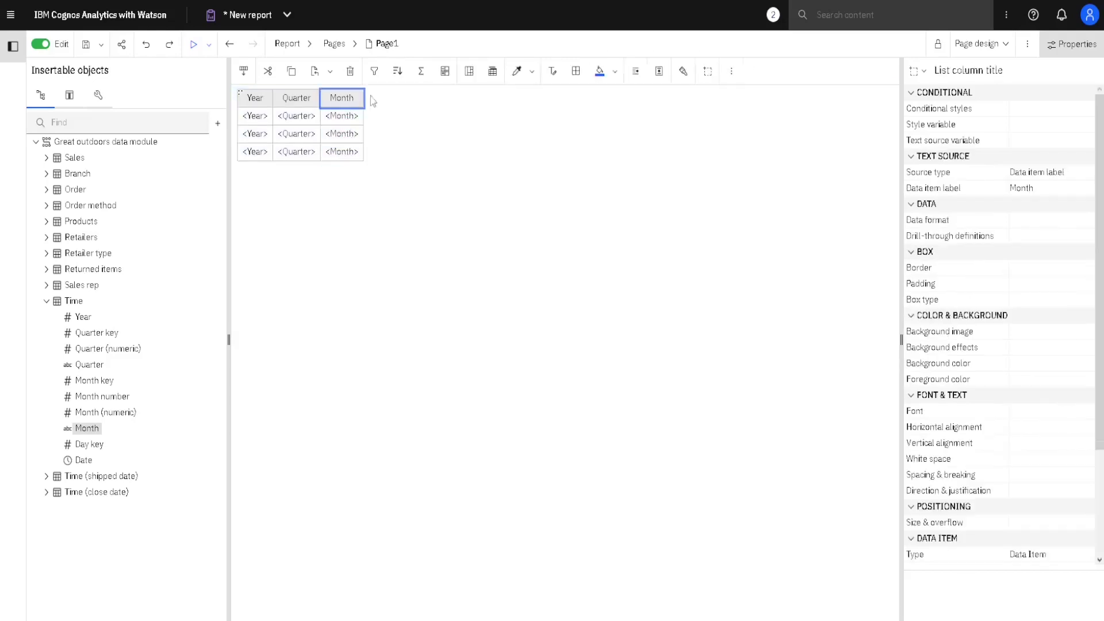
left_click(455, 147)
left_click(353, 149)
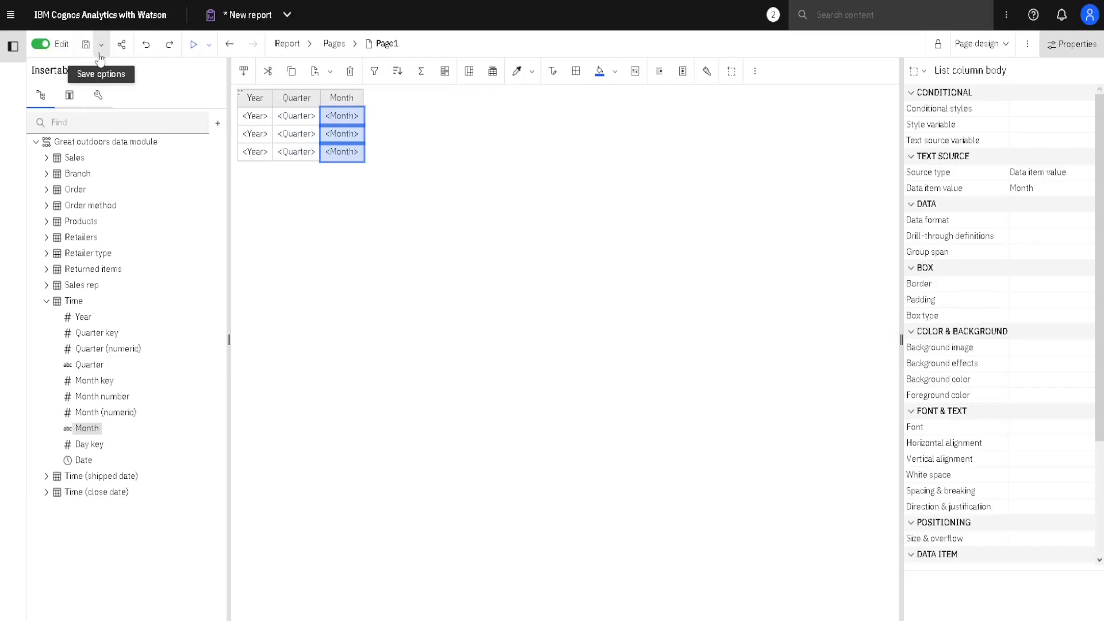
left_click(85, 50)
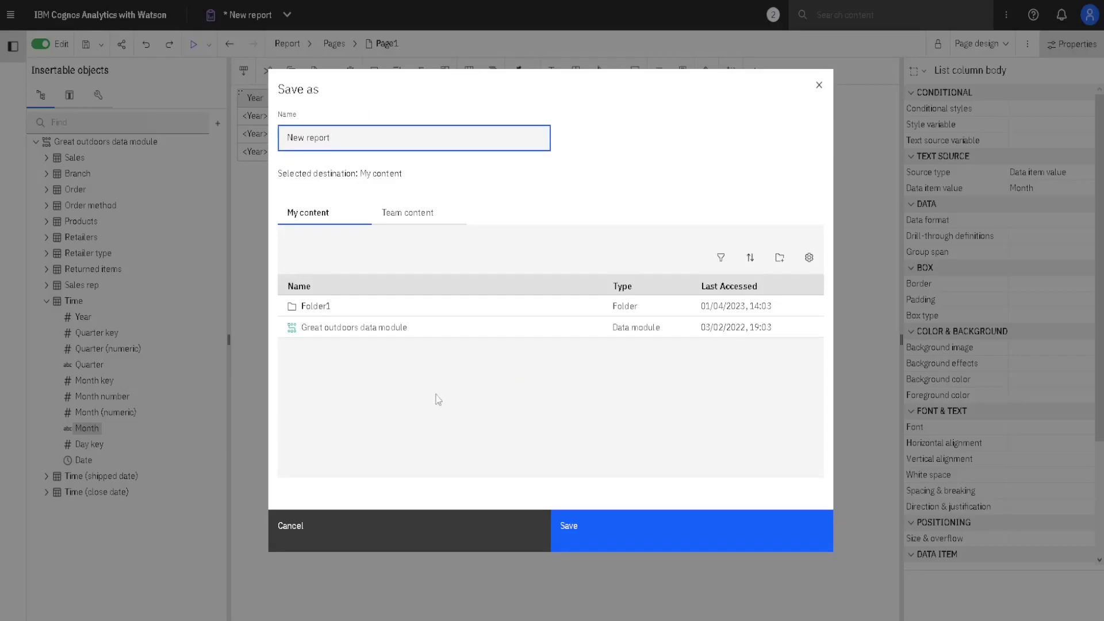
left_click(320, 526)
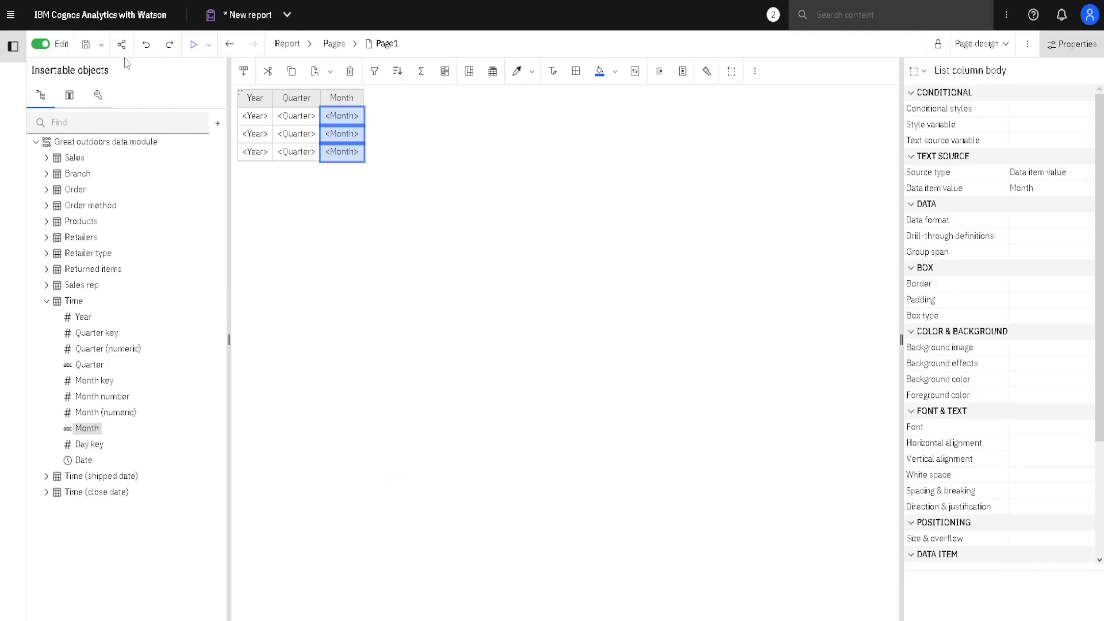
left_click(122, 51)
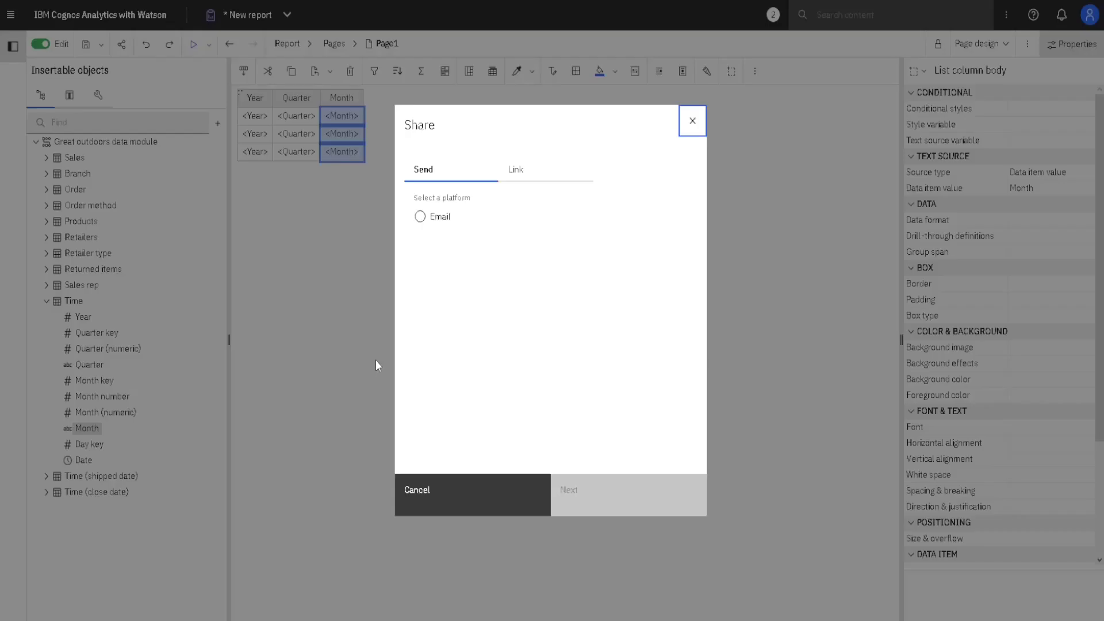
left_click(432, 492)
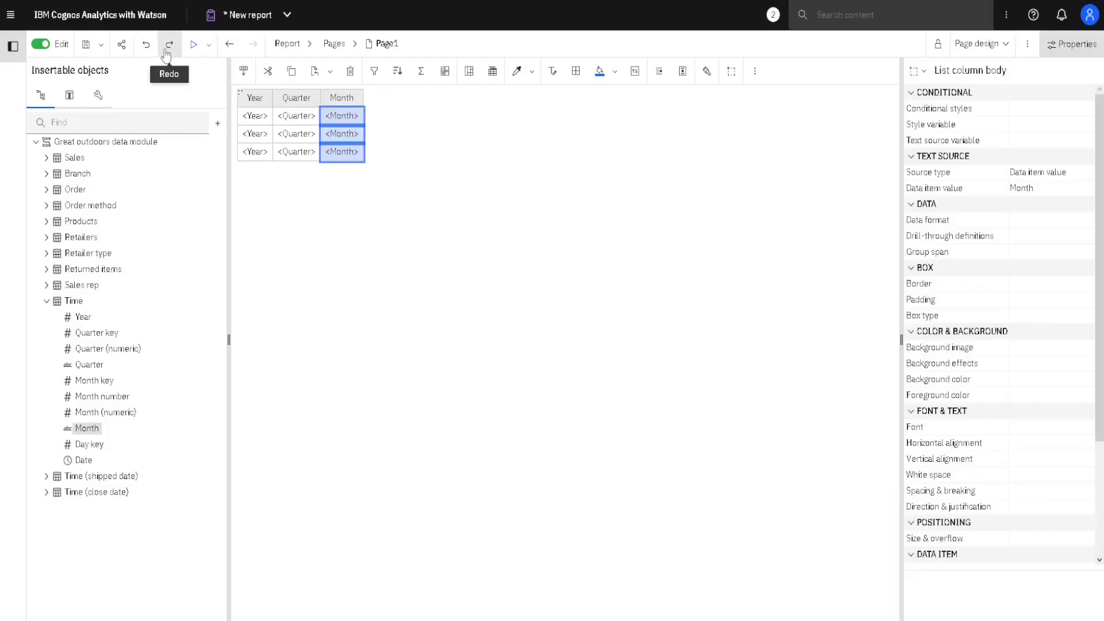
Run the report as Excel to download New Report.xlsx, then return to the editor.
left_click(209, 46)
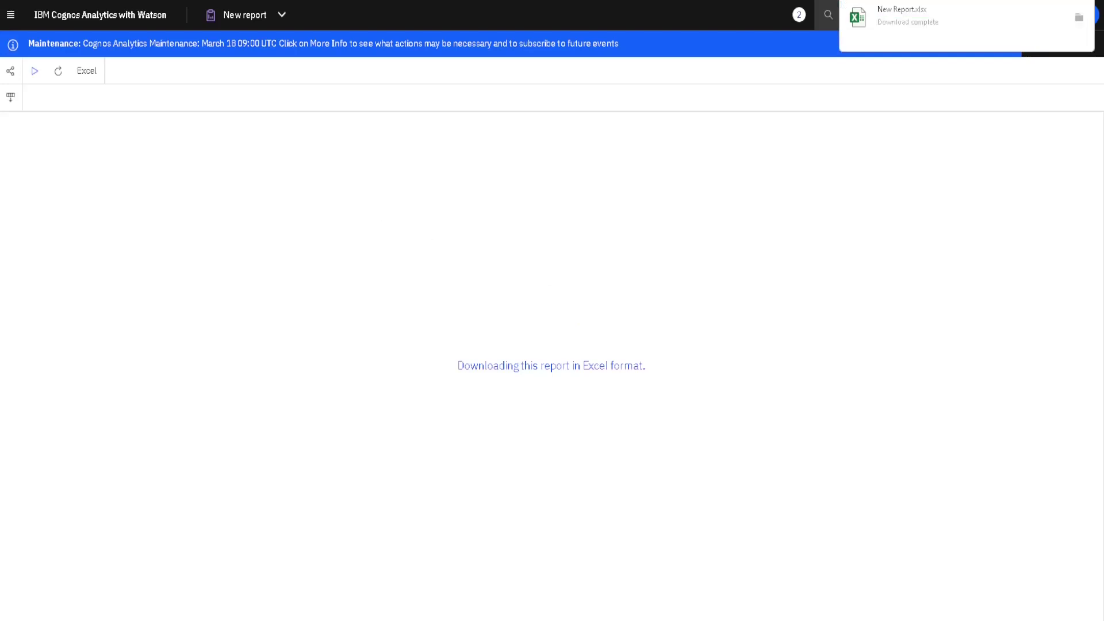
key("ctrl+w")
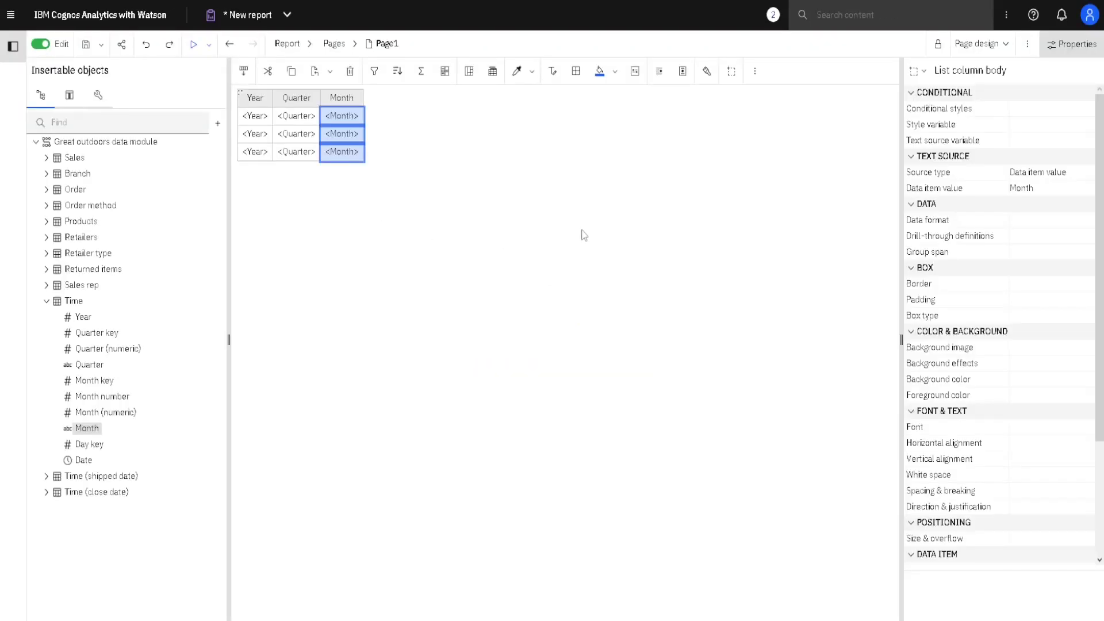
Switch to Page preview and page through the 2010–2013 rows and back to the start.
left_click(988, 49)
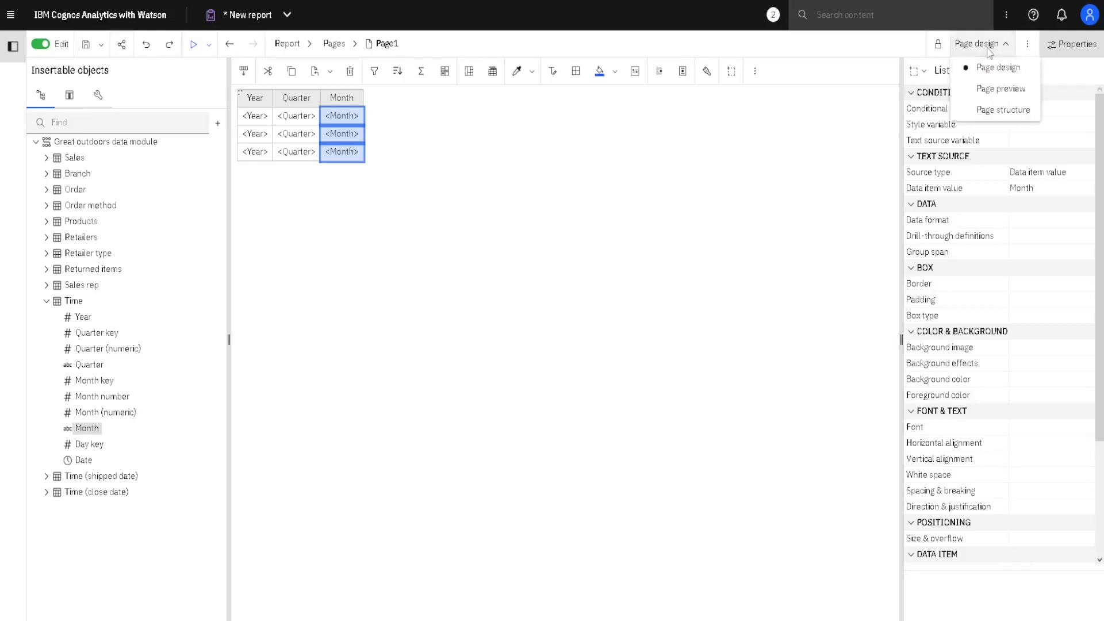
left_click(673, 283)
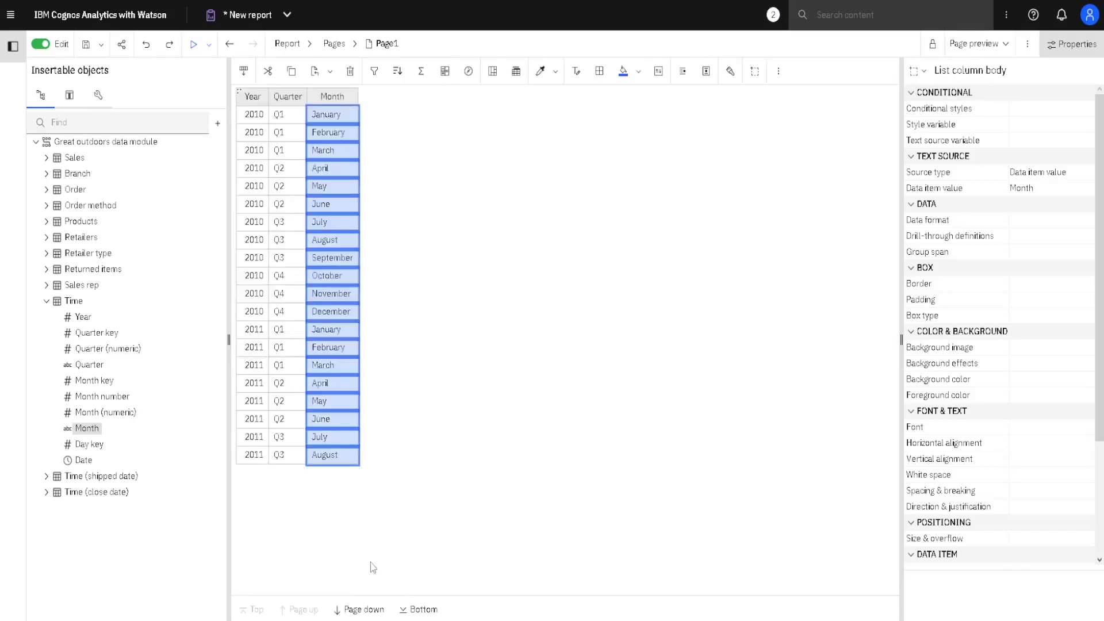
left_click(362, 611)
left_click(361, 611)
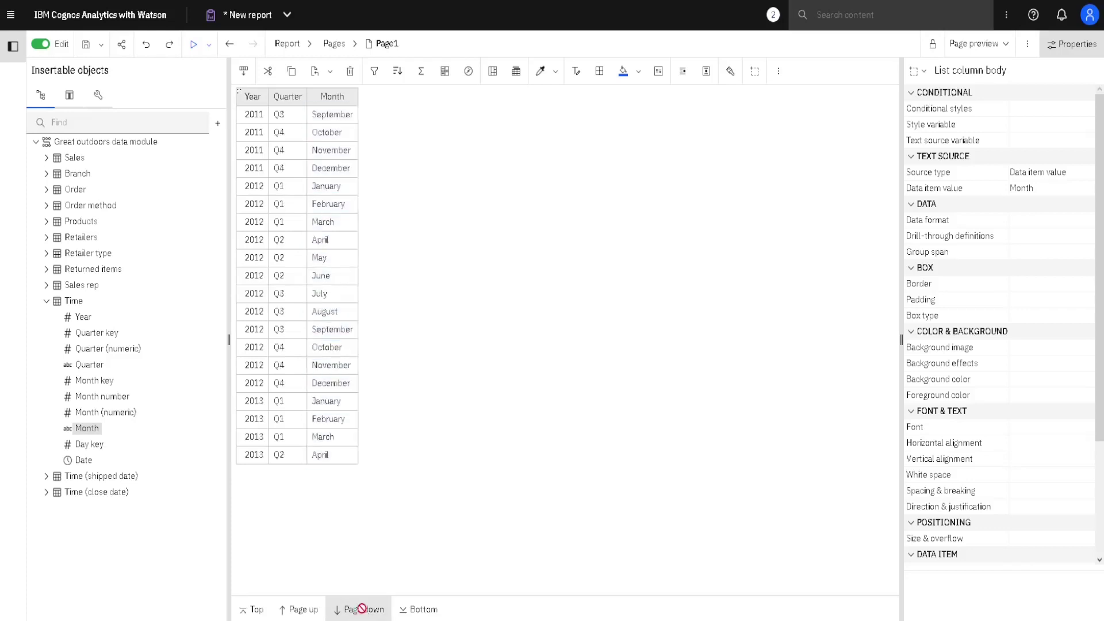
left_click(284, 611)
left_click(290, 611)
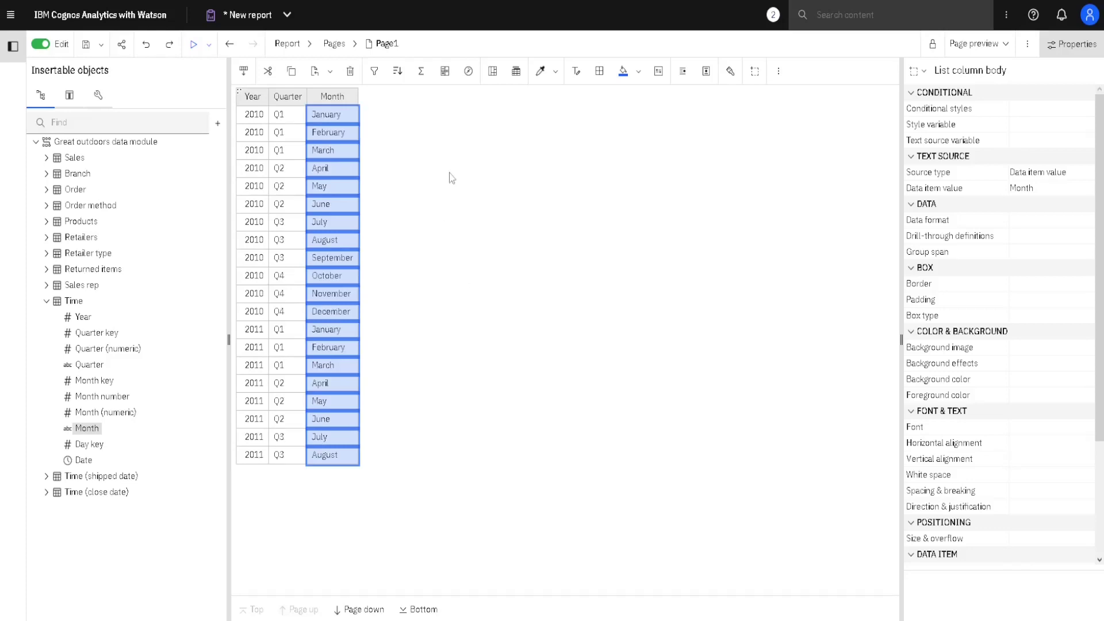
Hide the Insertable objects and Properties panels, then turn off Edit mode.
left_click(13, 49)
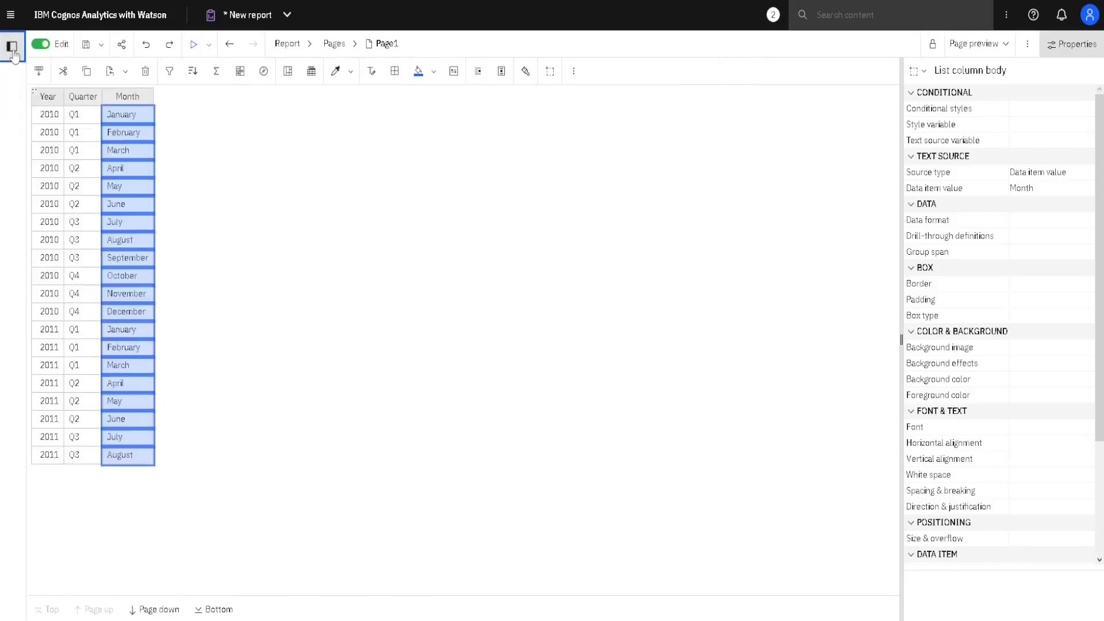
left_click(1073, 45)
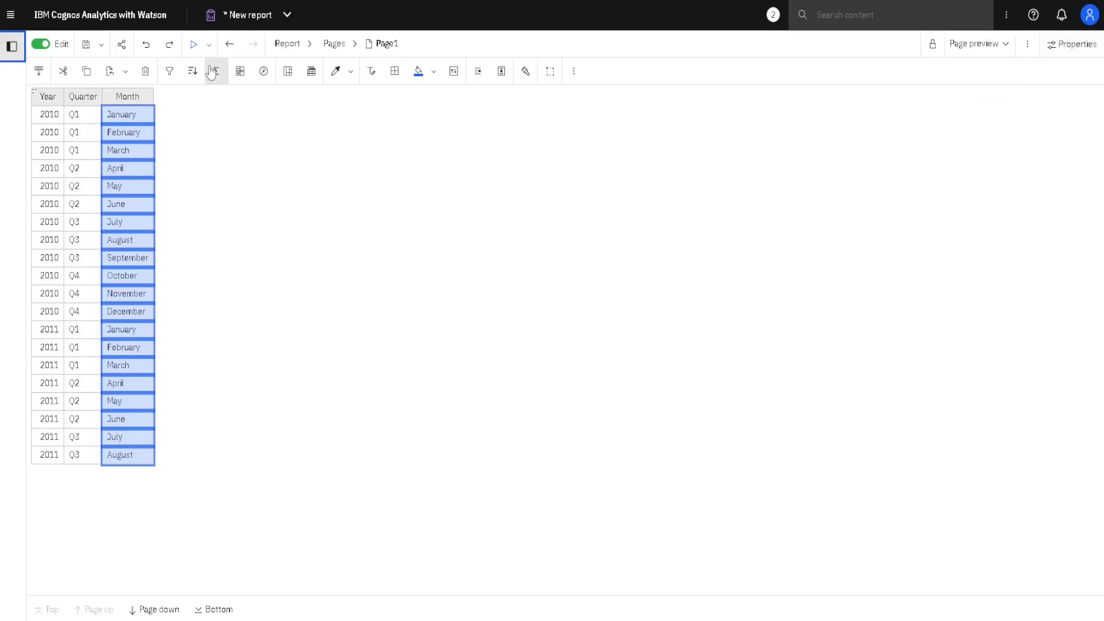
left_click(210, 46)
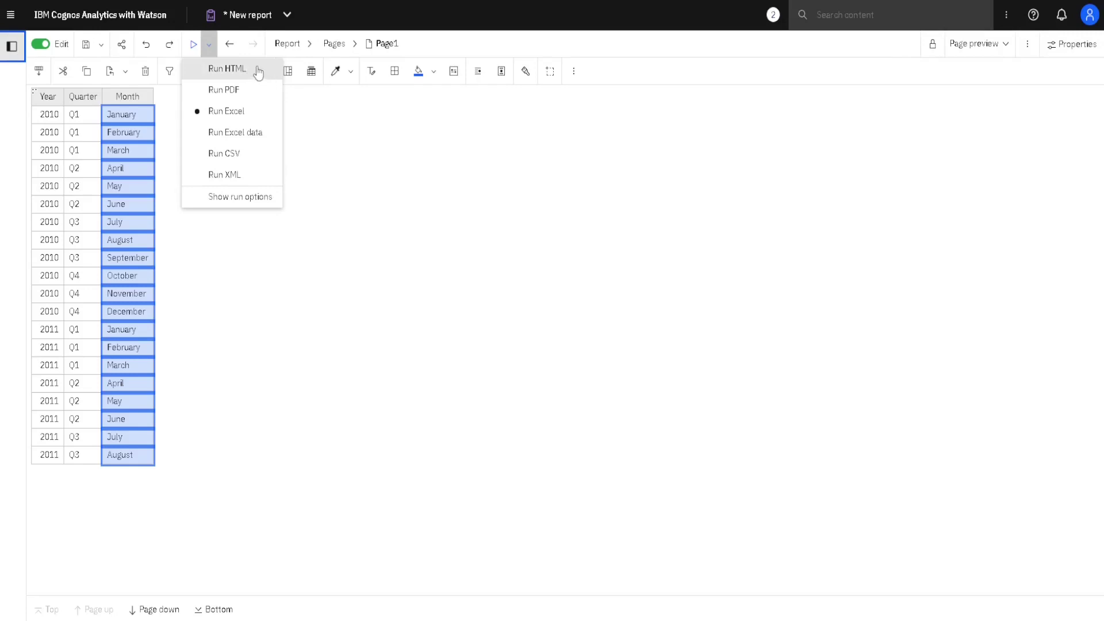
left_click(322, 157)
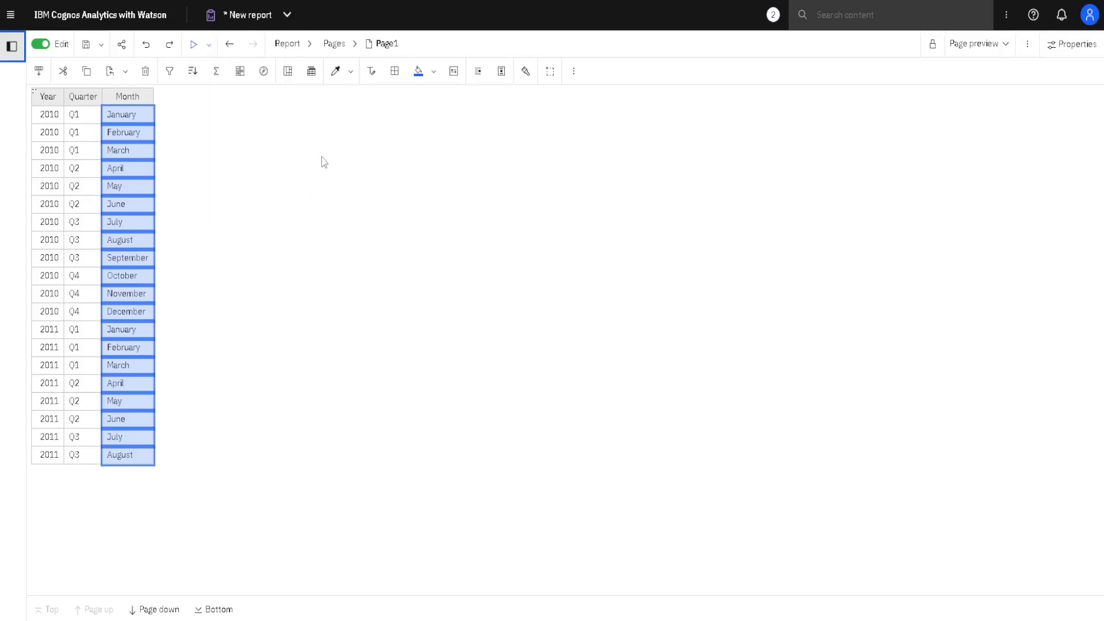
left_click(37, 48)
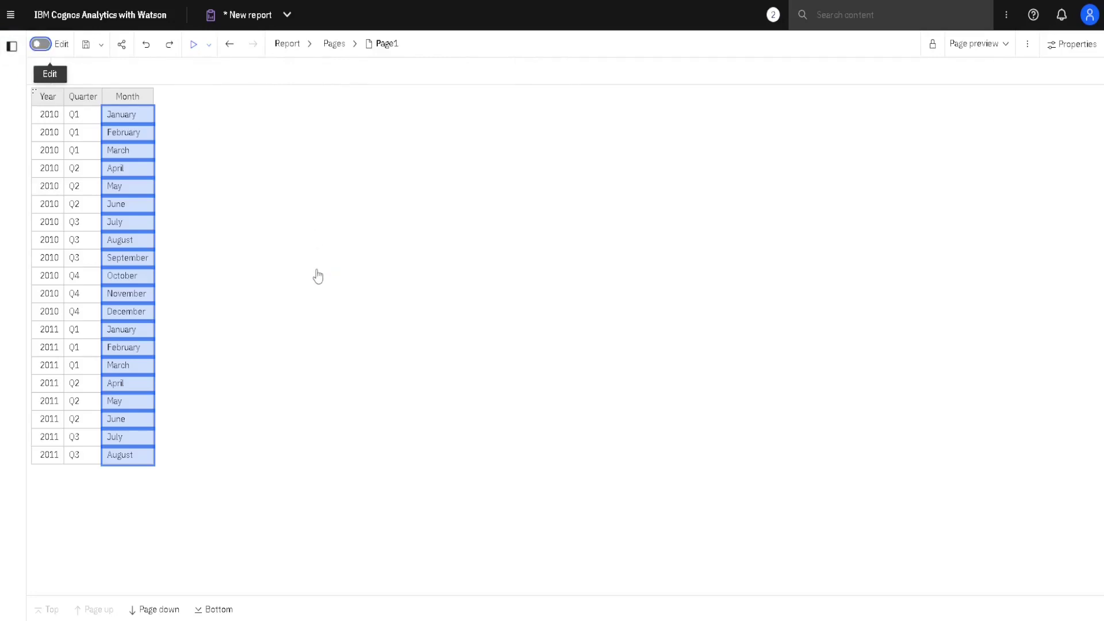